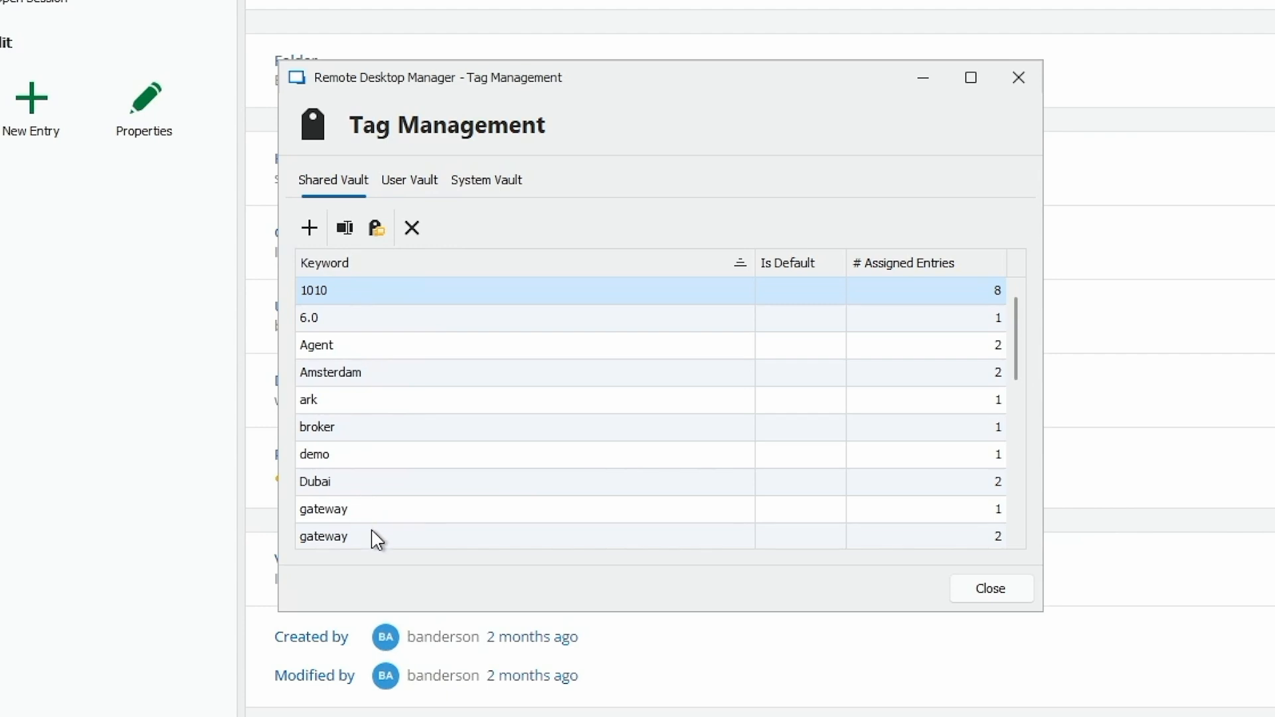
- Review the tag lists of the user vault and the system vault
click(416, 179)
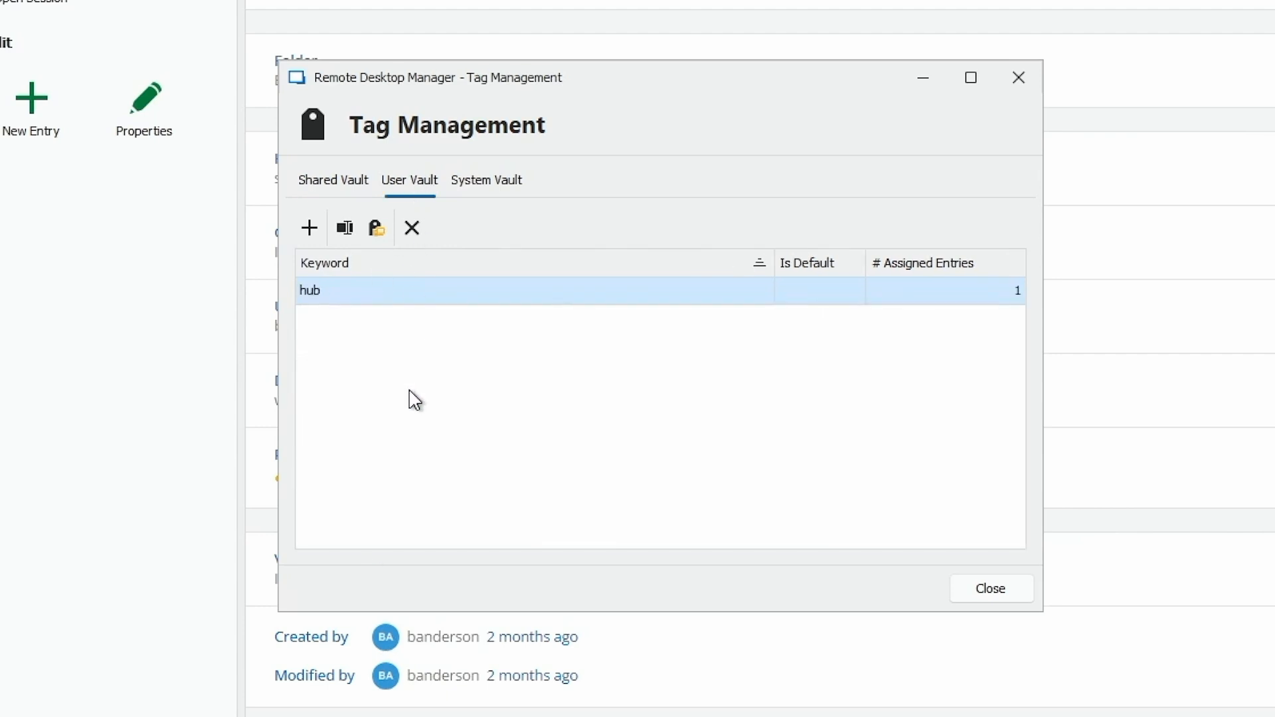
click(468, 187)
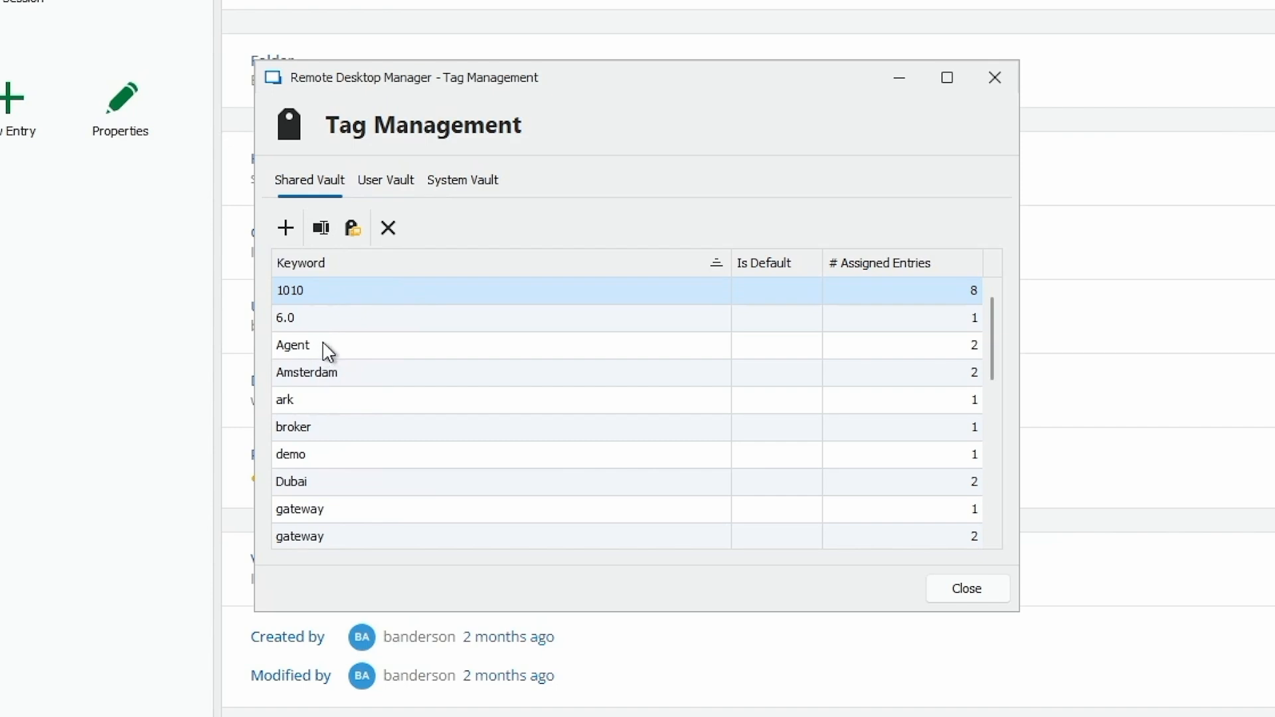
- Inspect which entries the 1010 tag is assigned to, toggle RDP via Jump Server off and on, and discard the assignment dialog
click(353, 229)
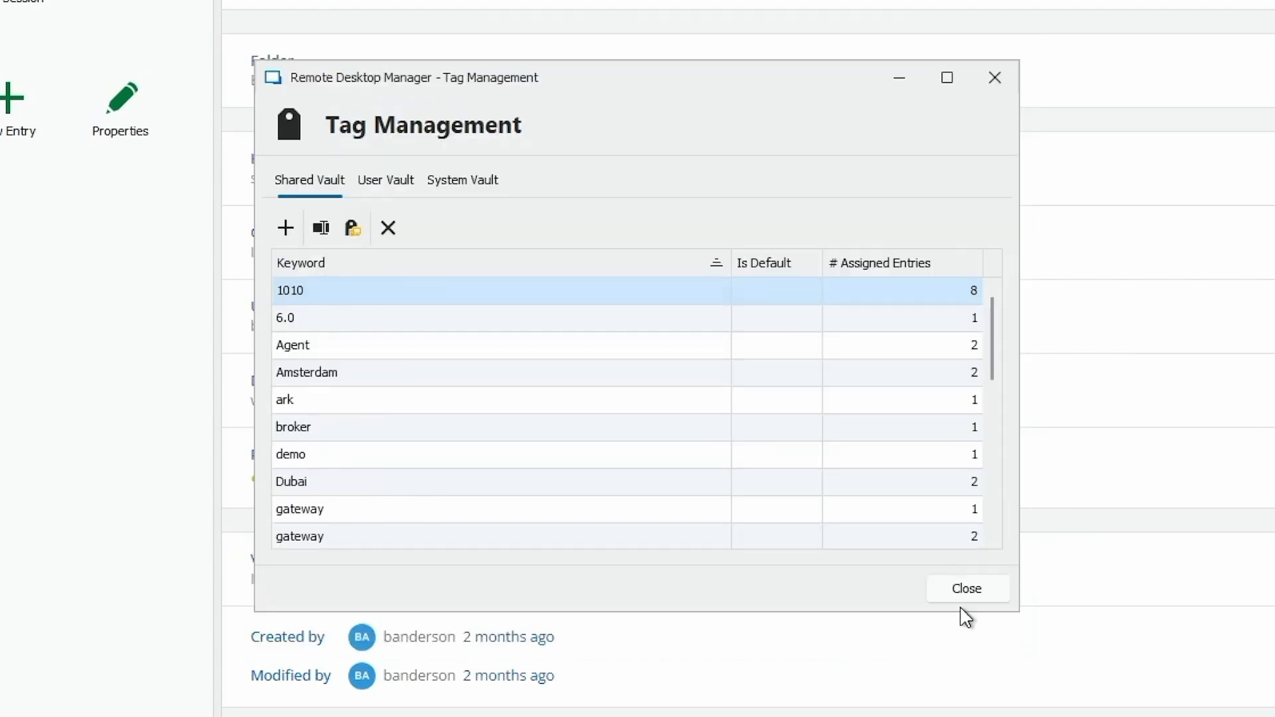
click(1015, 637)
click(357, 238)
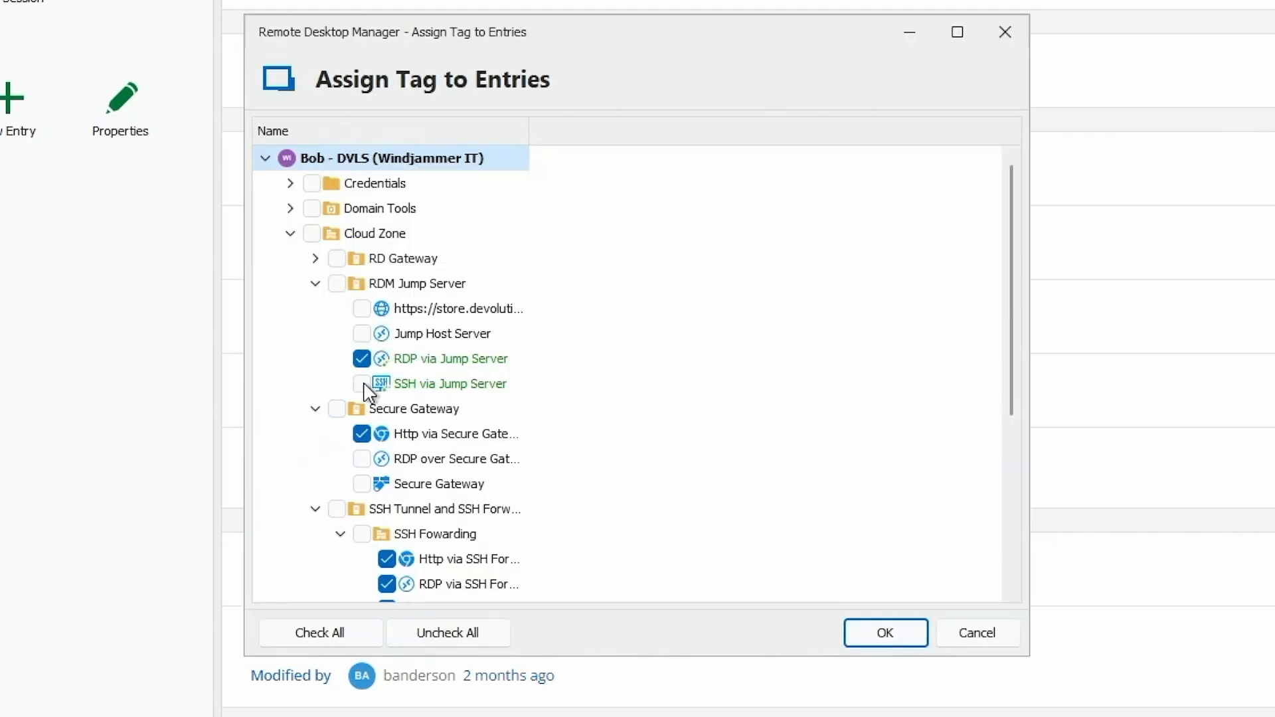
click(365, 356)
click(362, 359)
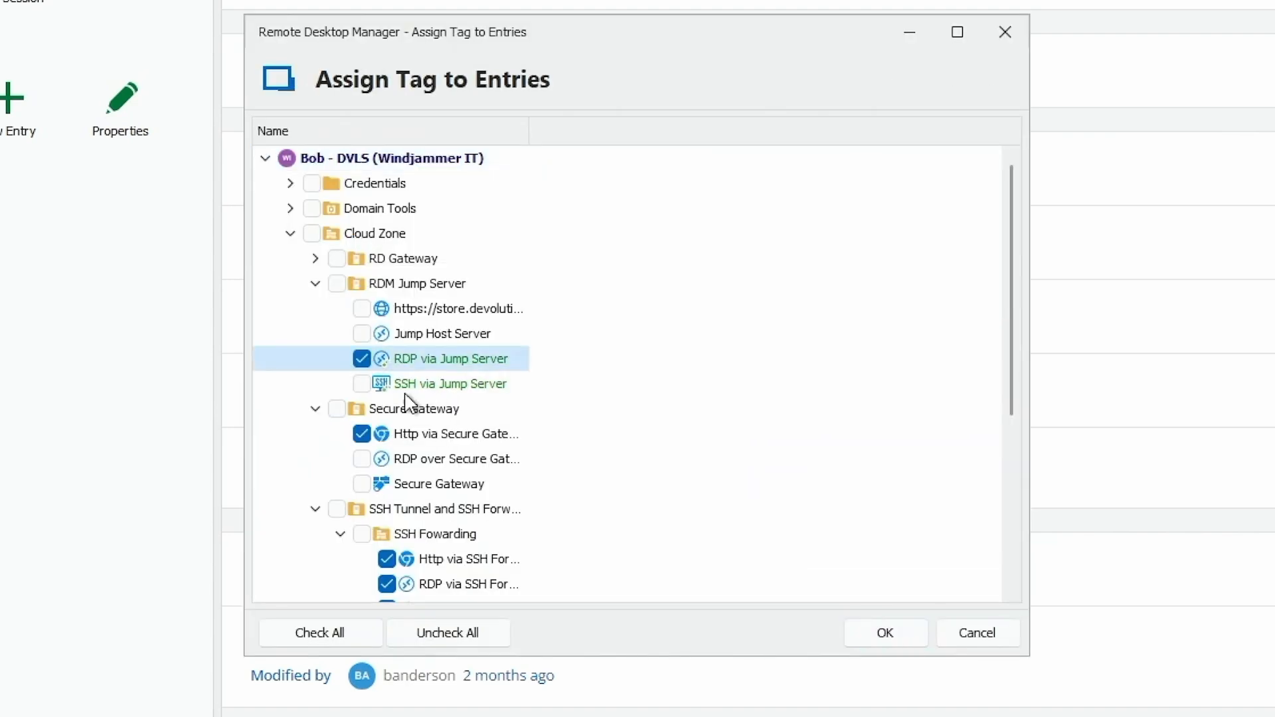
click(970, 641)
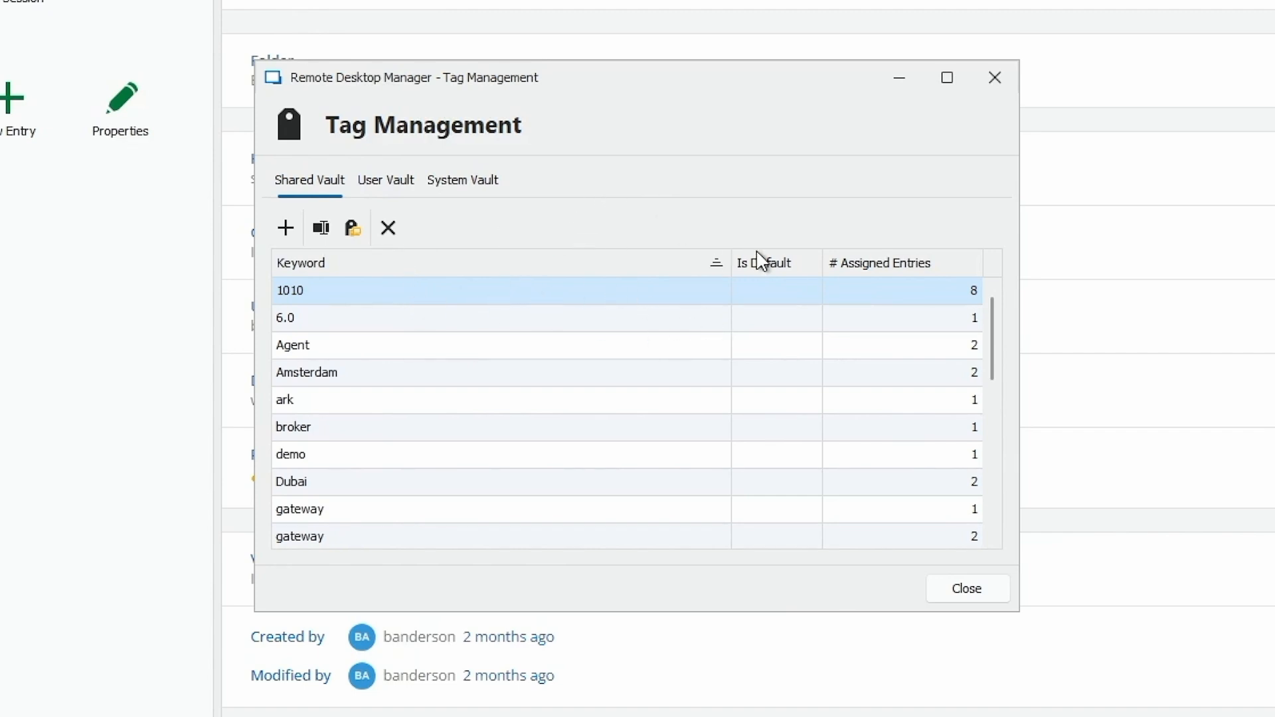
- Examine the shared vault's tags and their assigned entry counts, and close tag management
scroll(786, 390, down, 5)
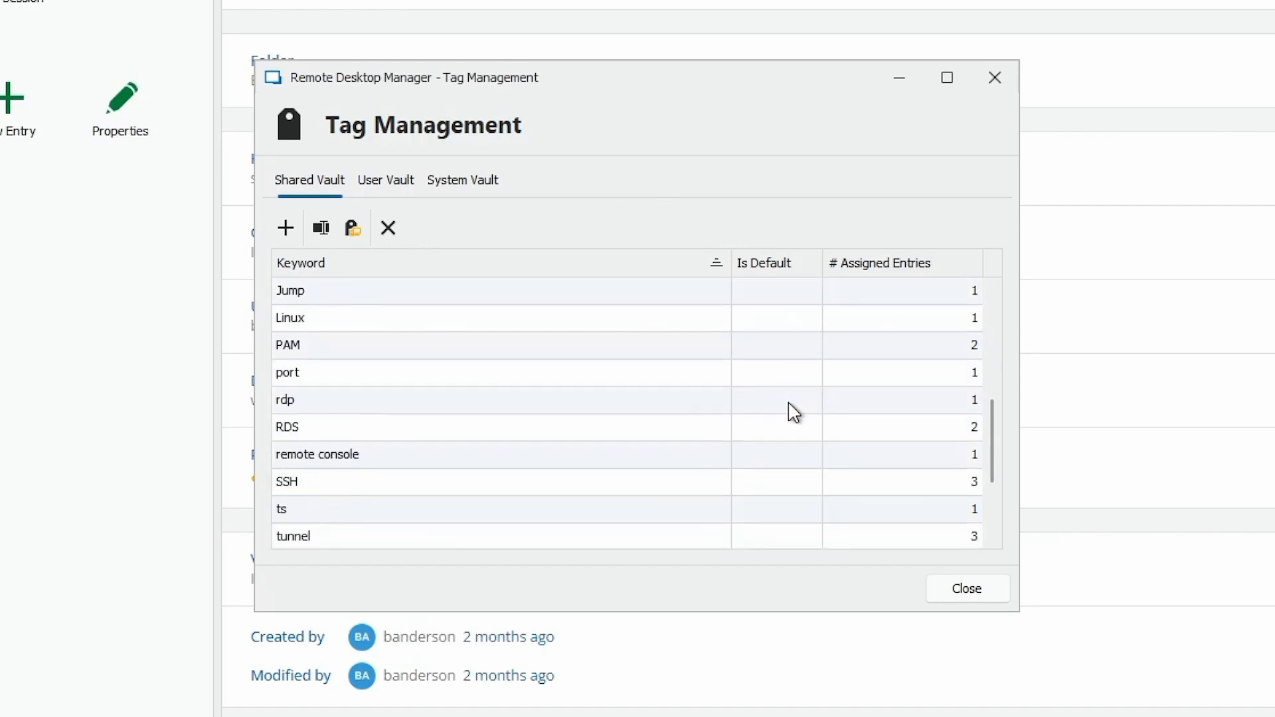
scroll(786, 392, up, 6)
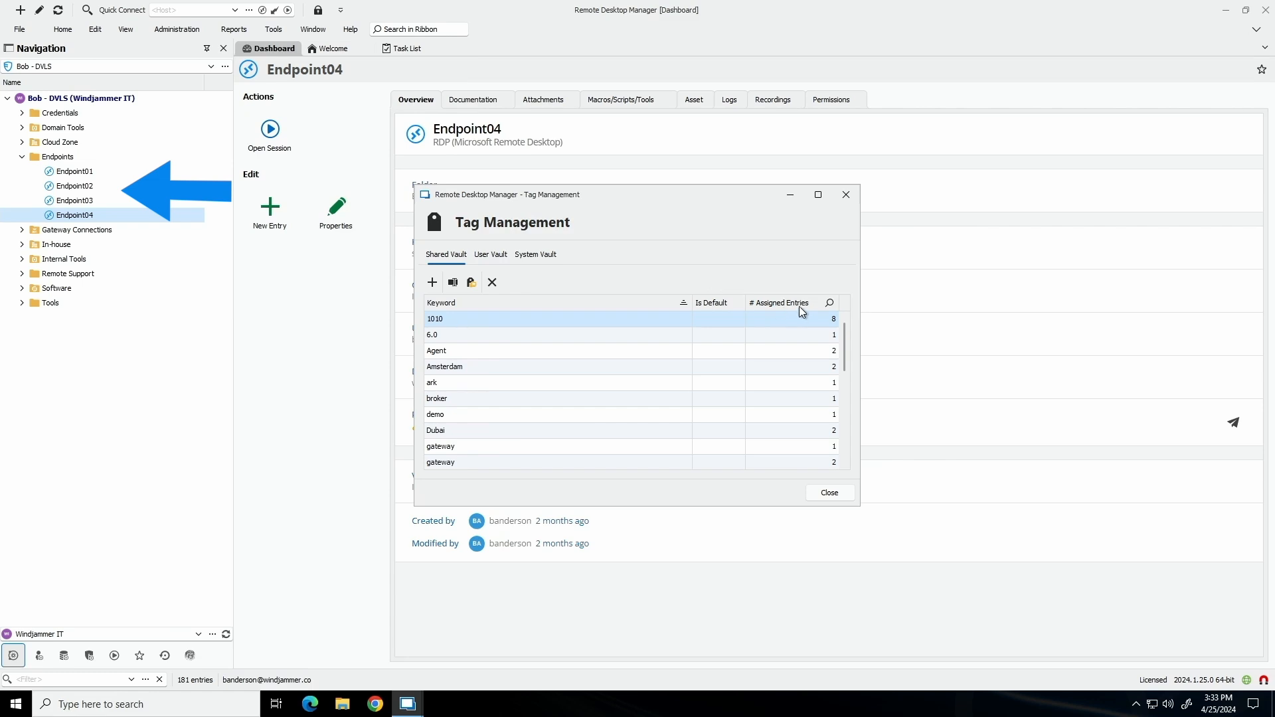
scroll(816, 330, down, 4)
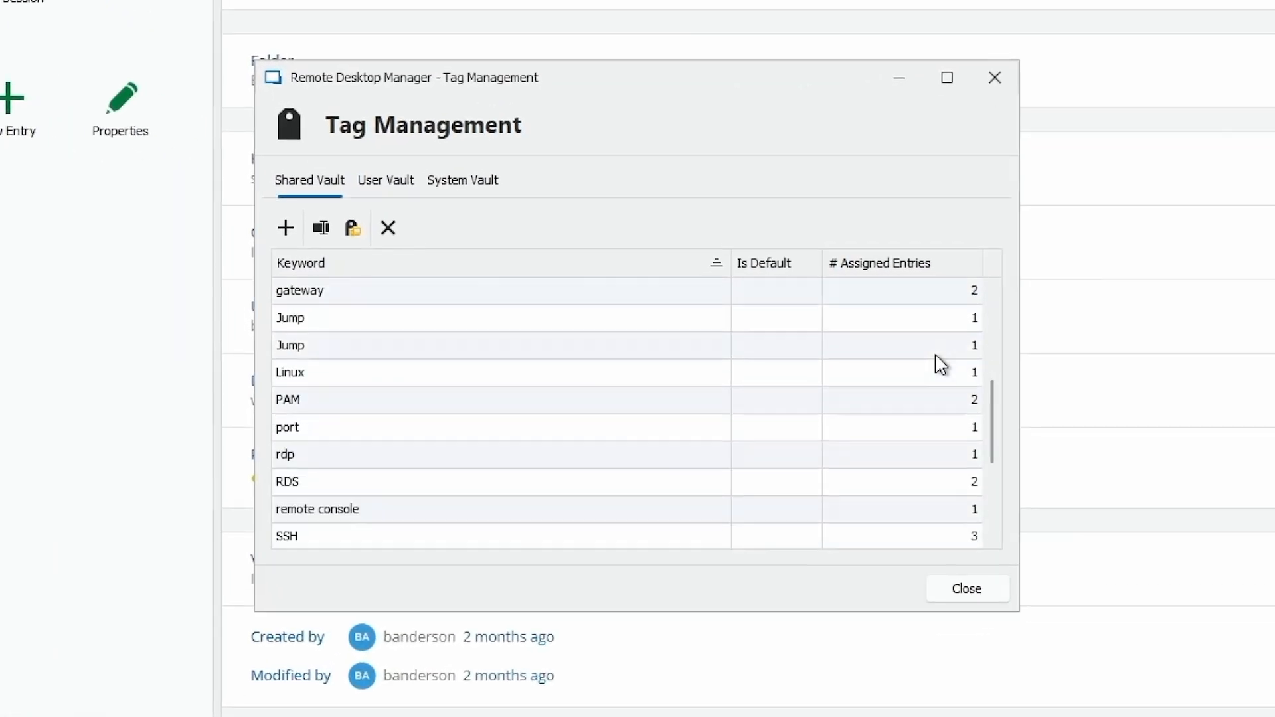
scroll(941, 365, down, 3)
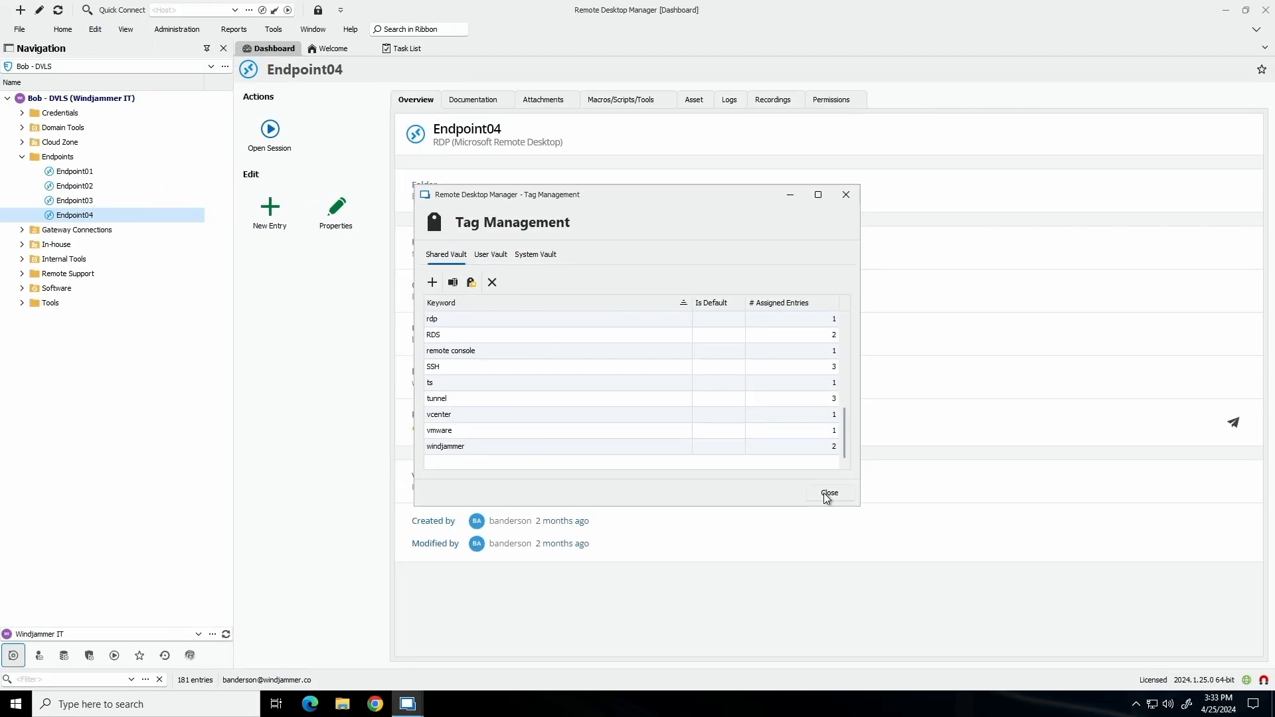
click(942, 571)
- Open the tag selection for the Endpoint01 entry and look through the available tags
click(103, 172)
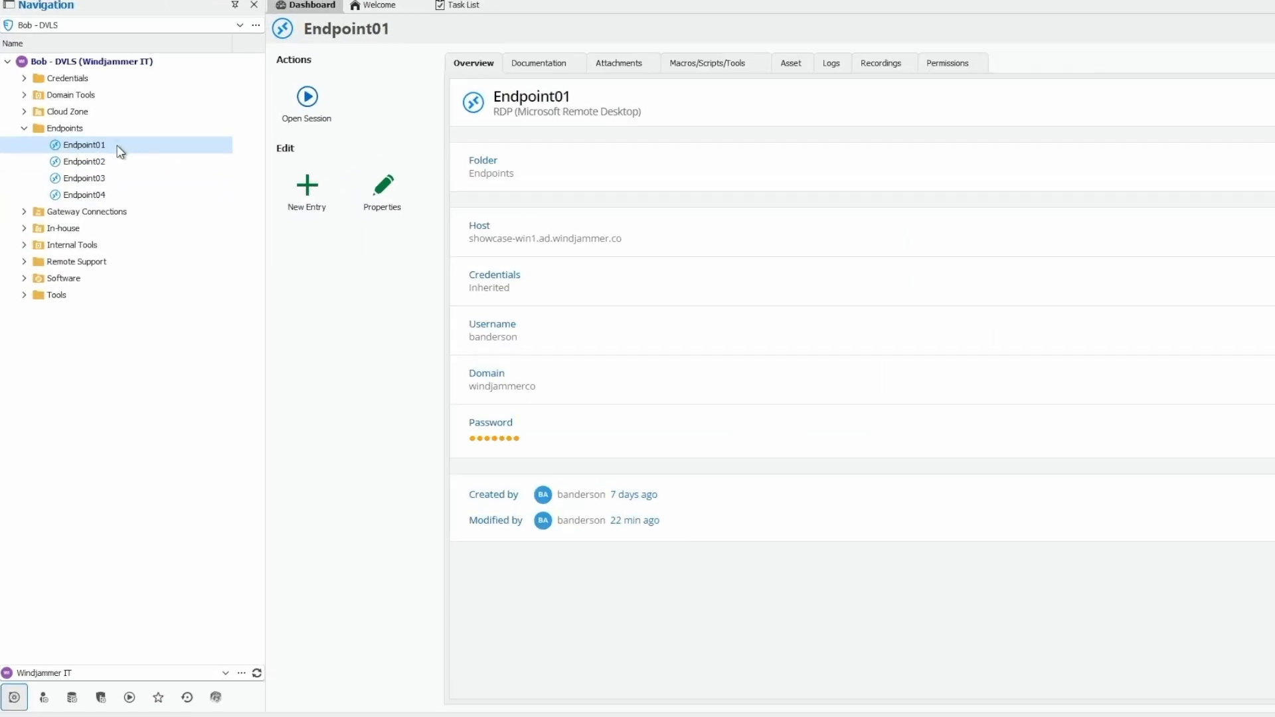
right_click(104, 172)
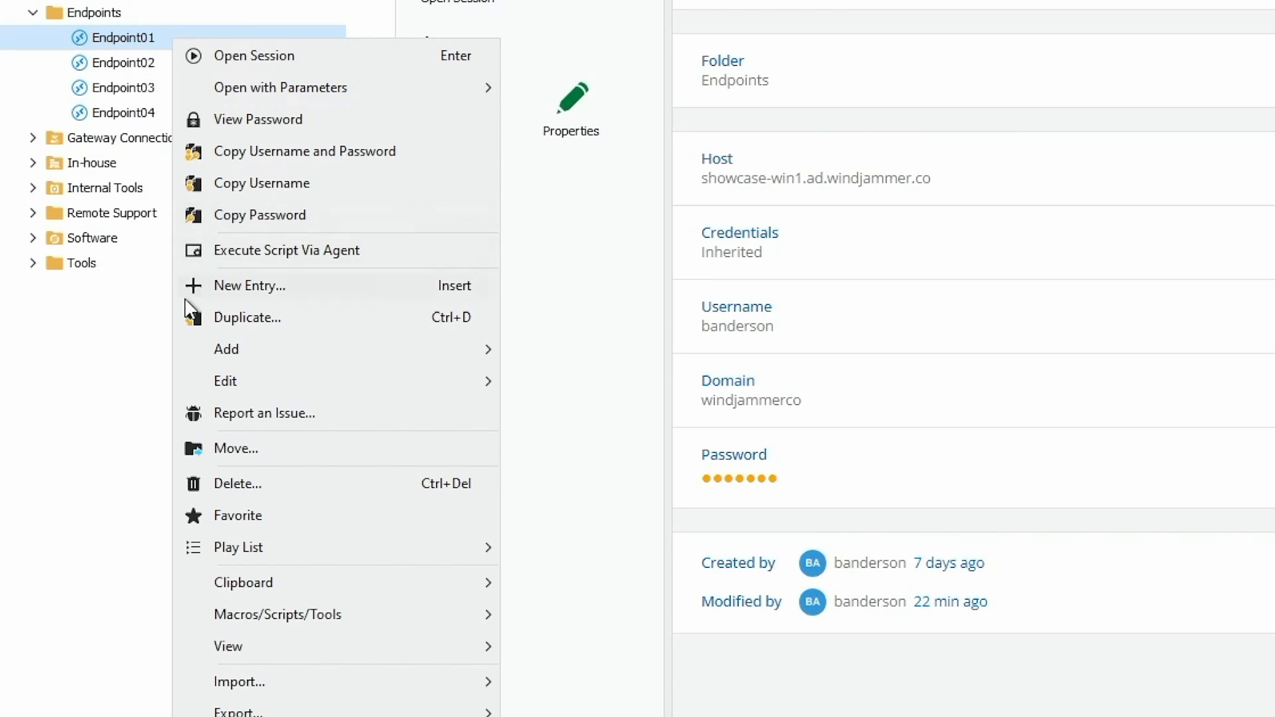
mouse_move(213, 375)
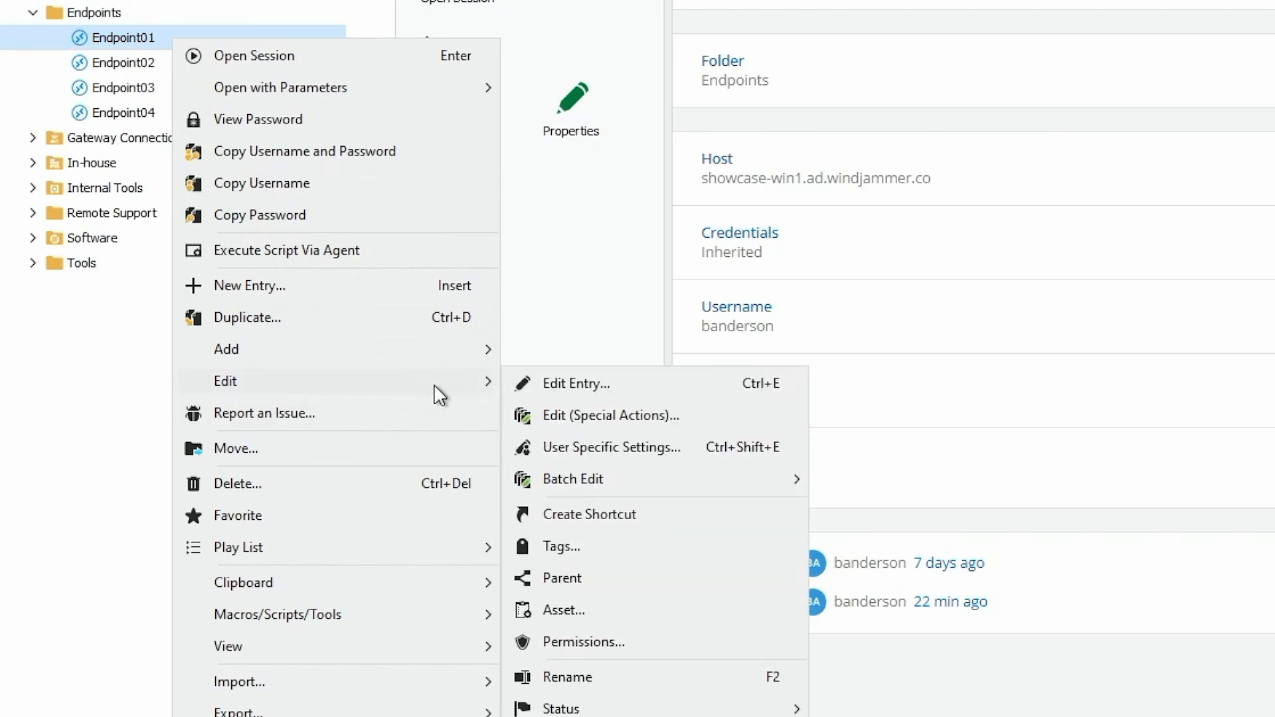
click(601, 548)
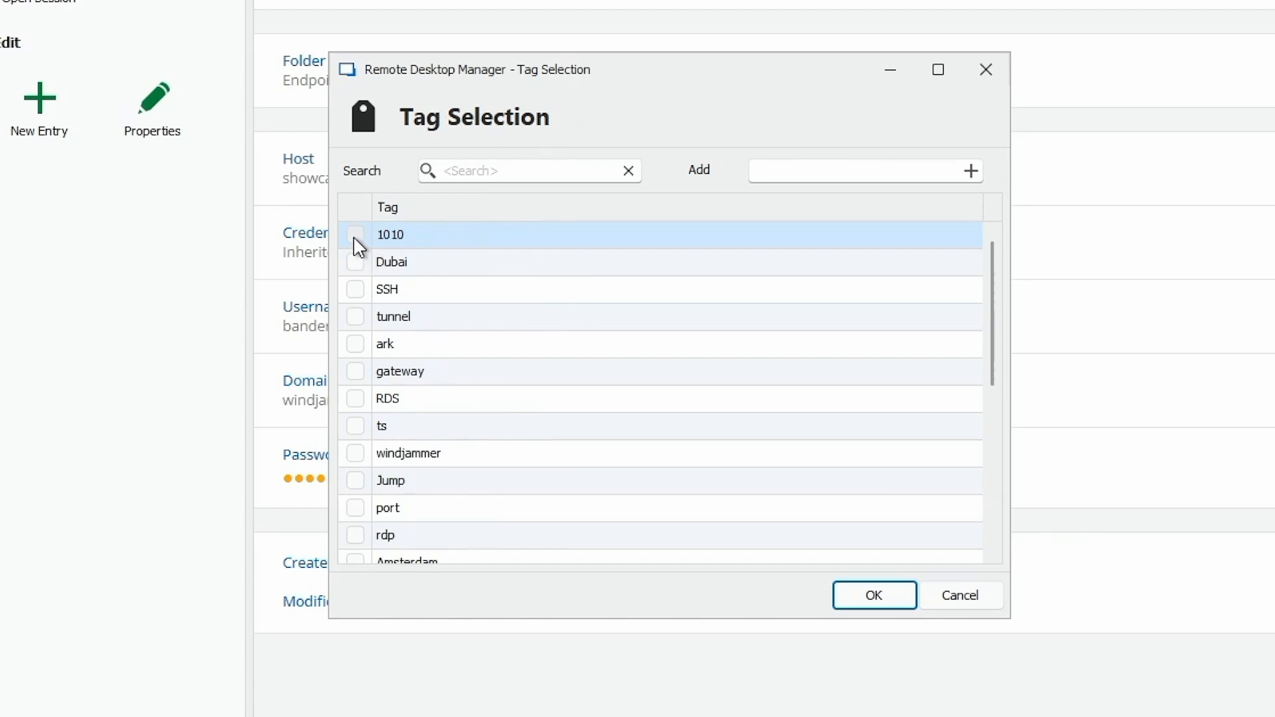
scroll(464, 312, down, 4)
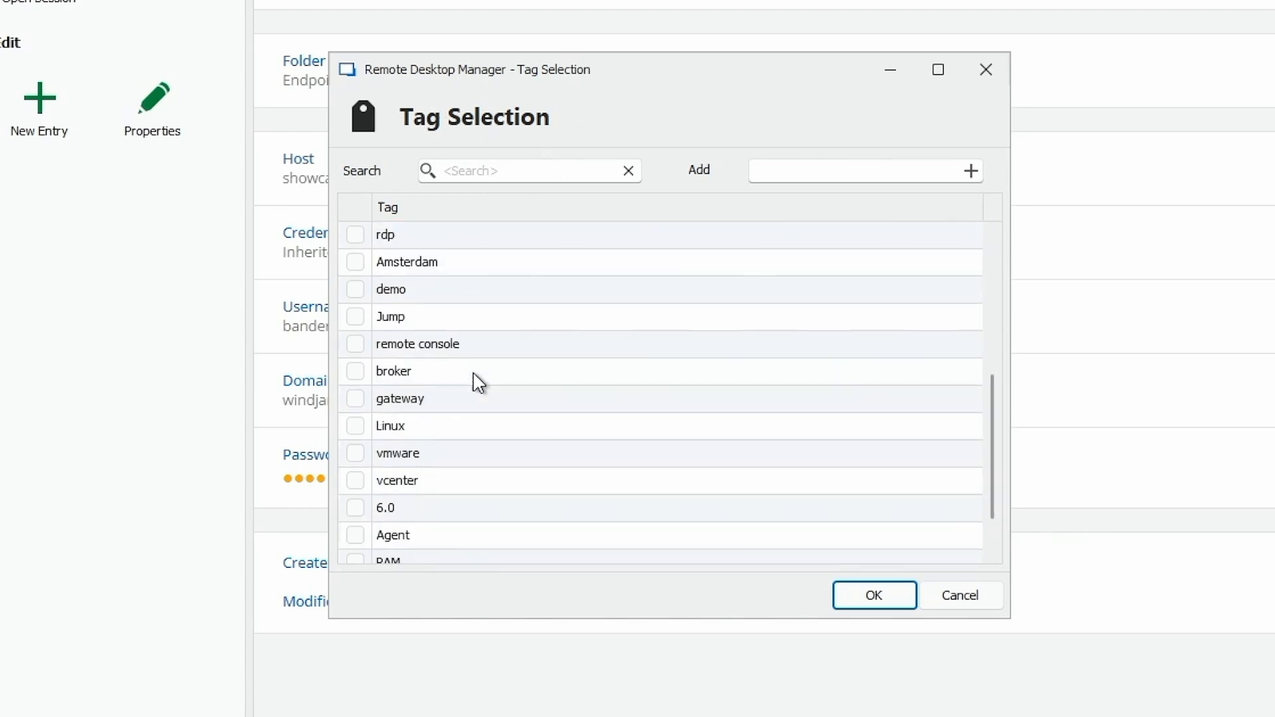
scroll(488, 412, up, 4)
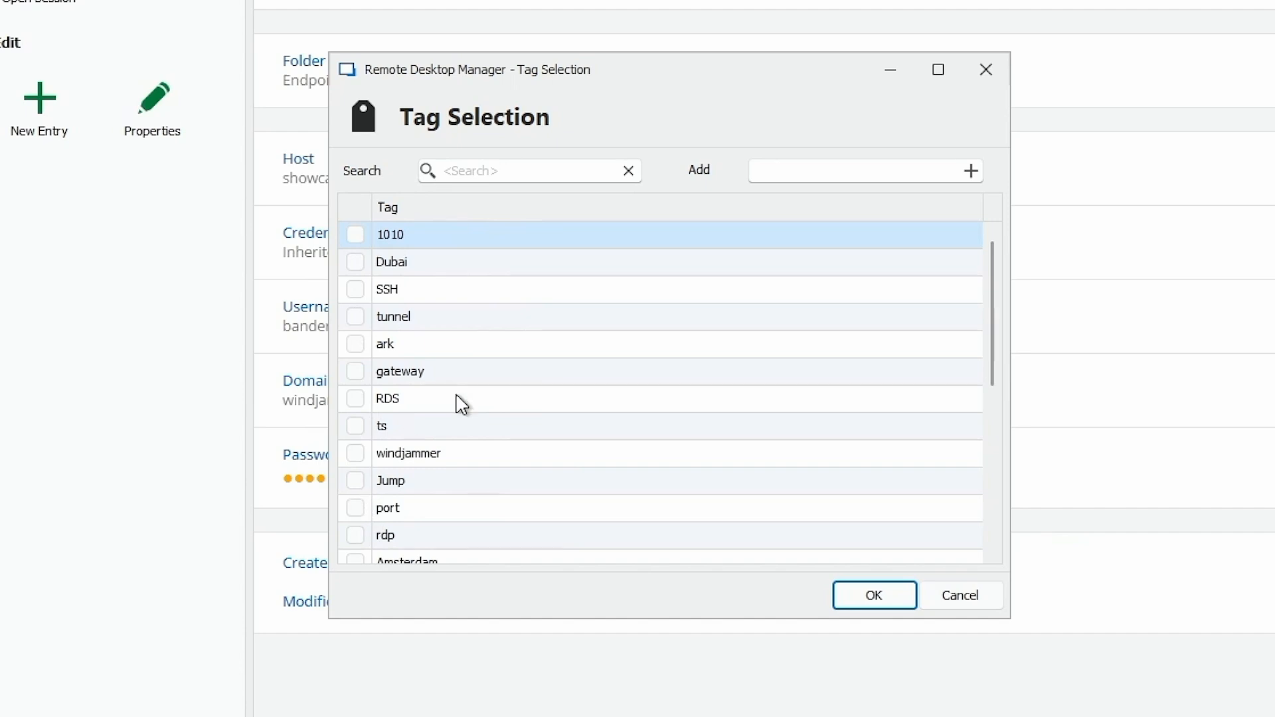
- Add a new tag named Endpoint02 and leave it unassigned from the Endpoint01 entry
click(780, 172)
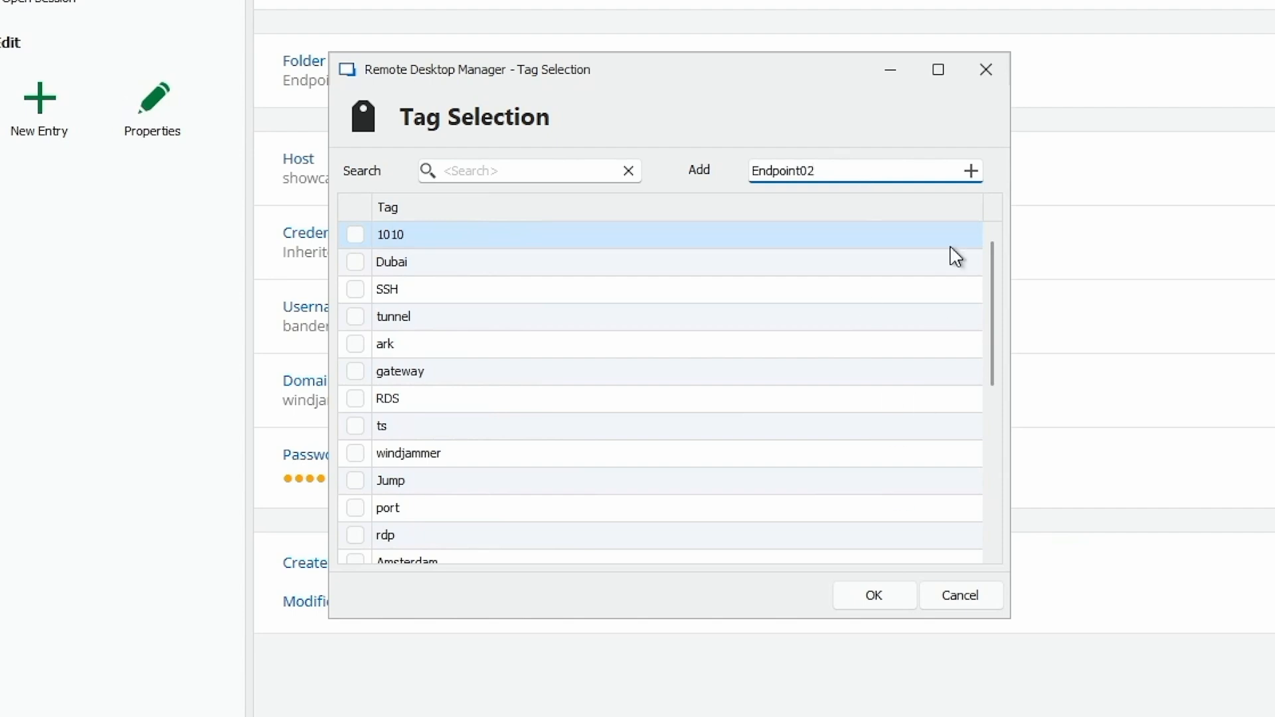
click(972, 178)
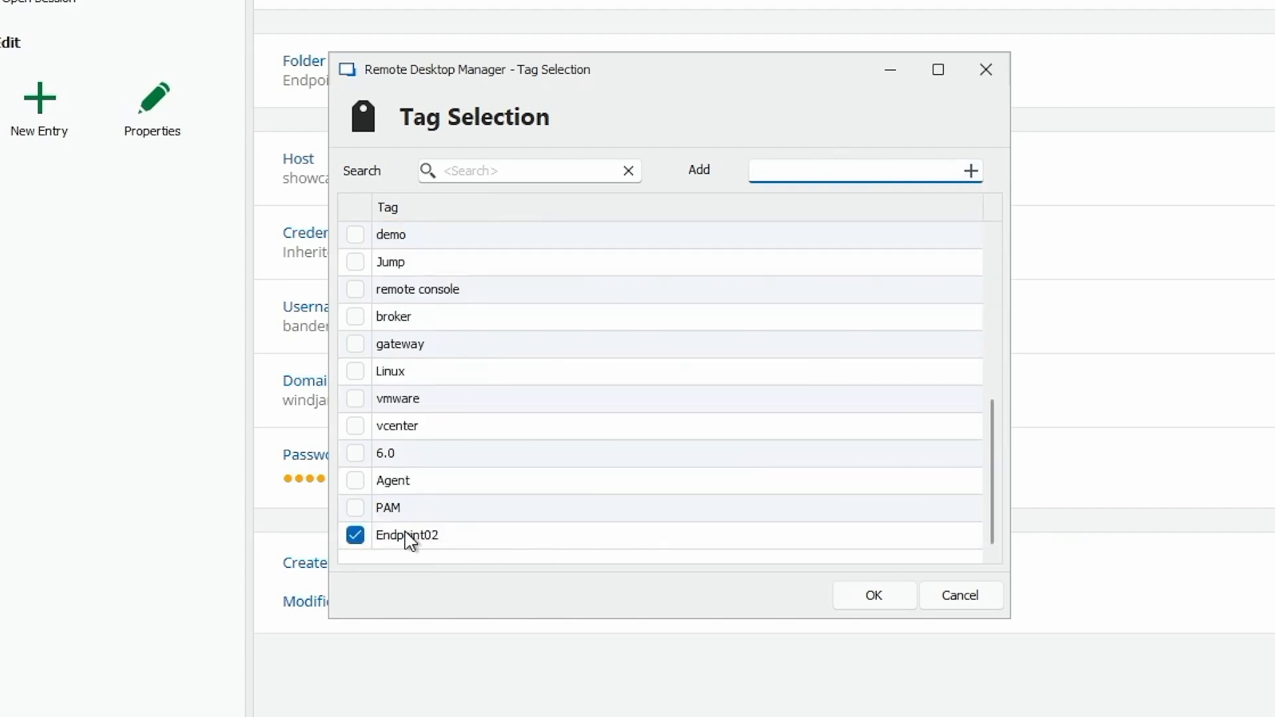
click(355, 537)
- Look through the tag list, search it for the Endpoint02 tag, and clear the search
scroll(523, 452, up, 5)
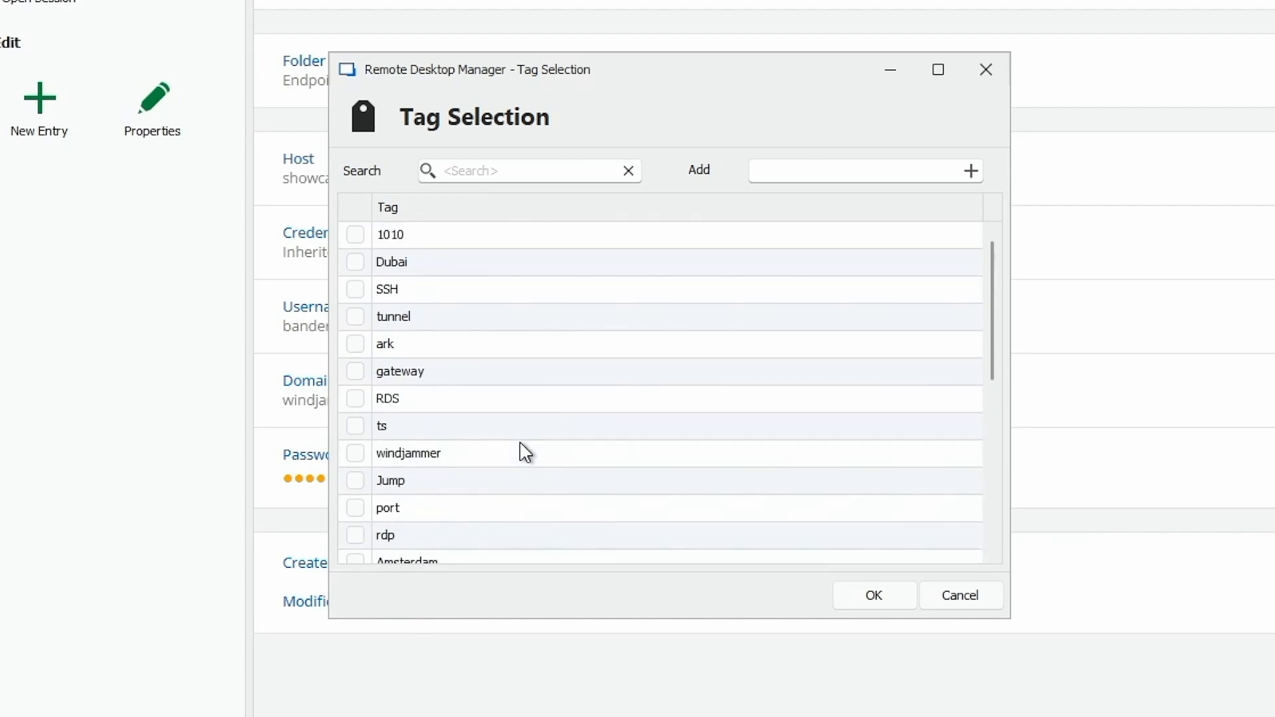
scroll(501, 427, down, 1)
scroll(503, 425, down, 1)
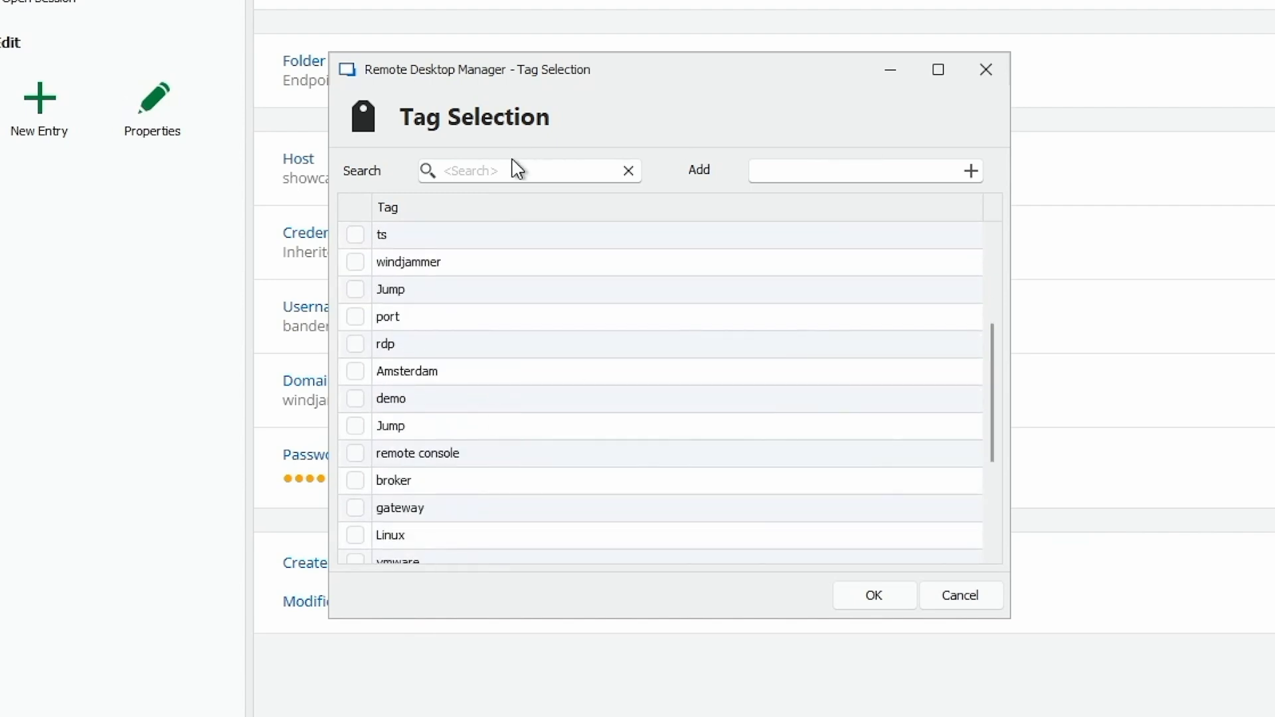
click(489, 171)
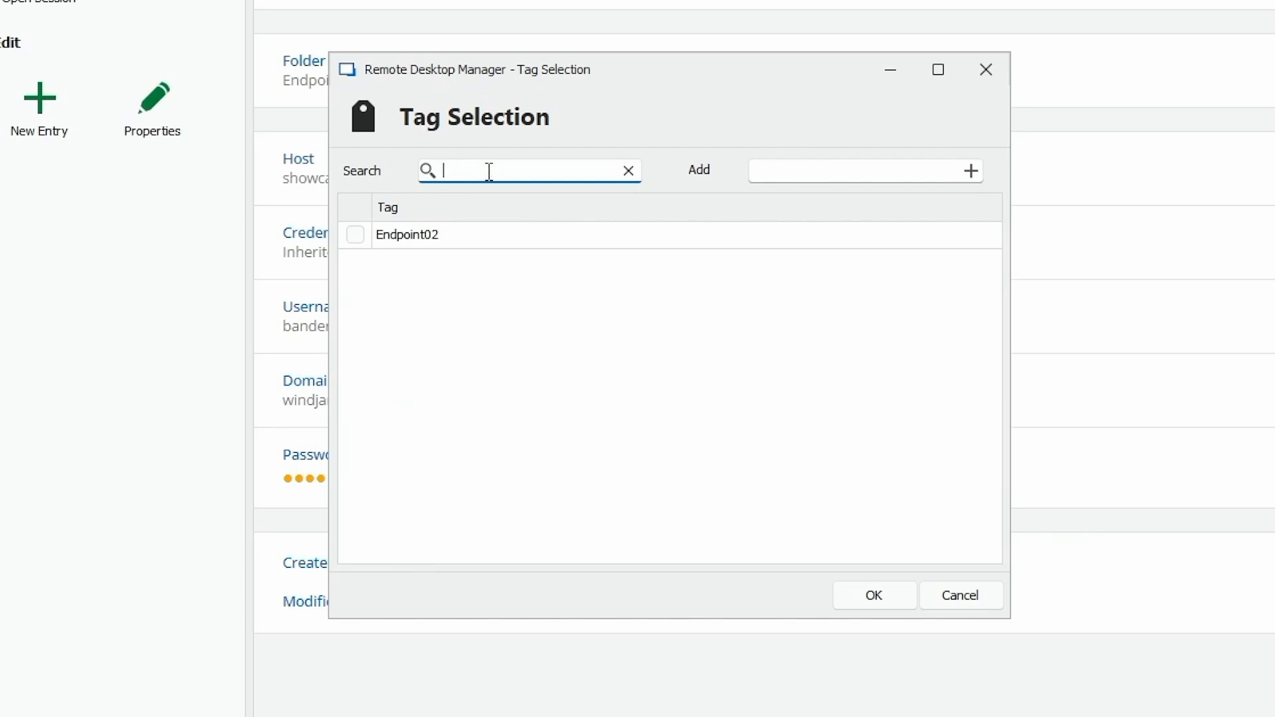
- Add a new tag named Endpoint01, assign it to the Endpoint01 entry, and save the tag selection
click(819, 173)
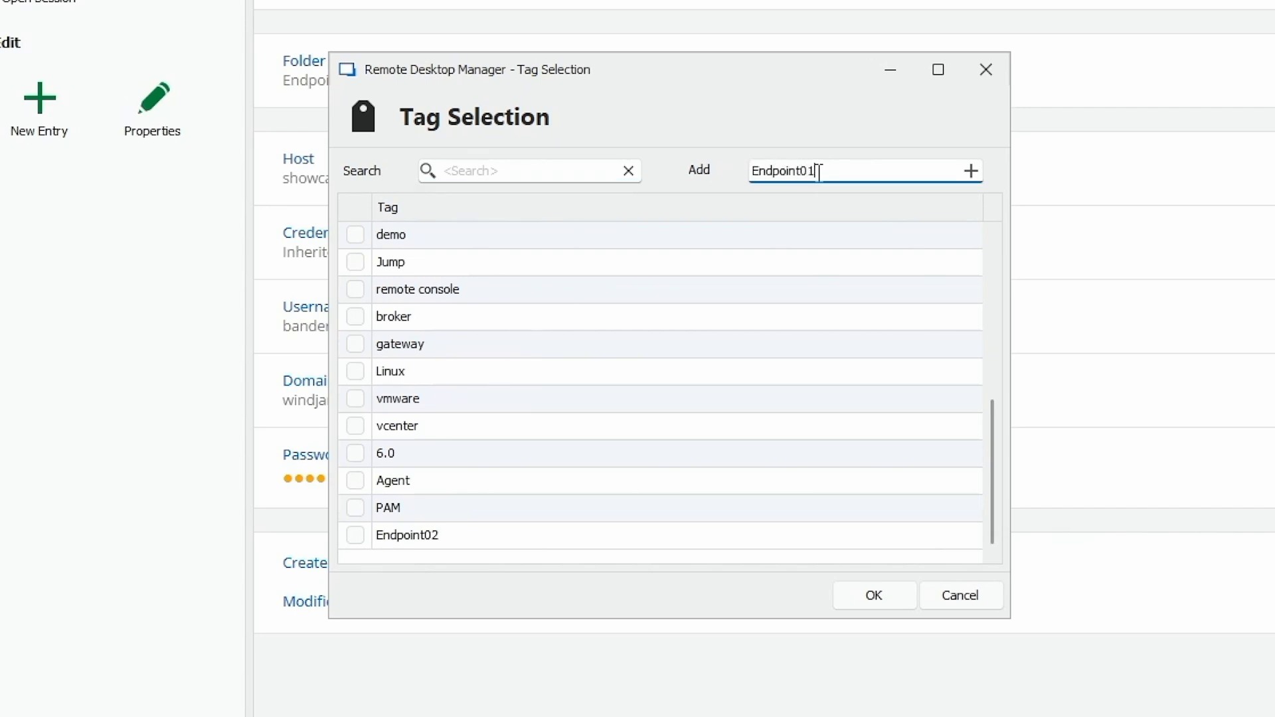
click(970, 172)
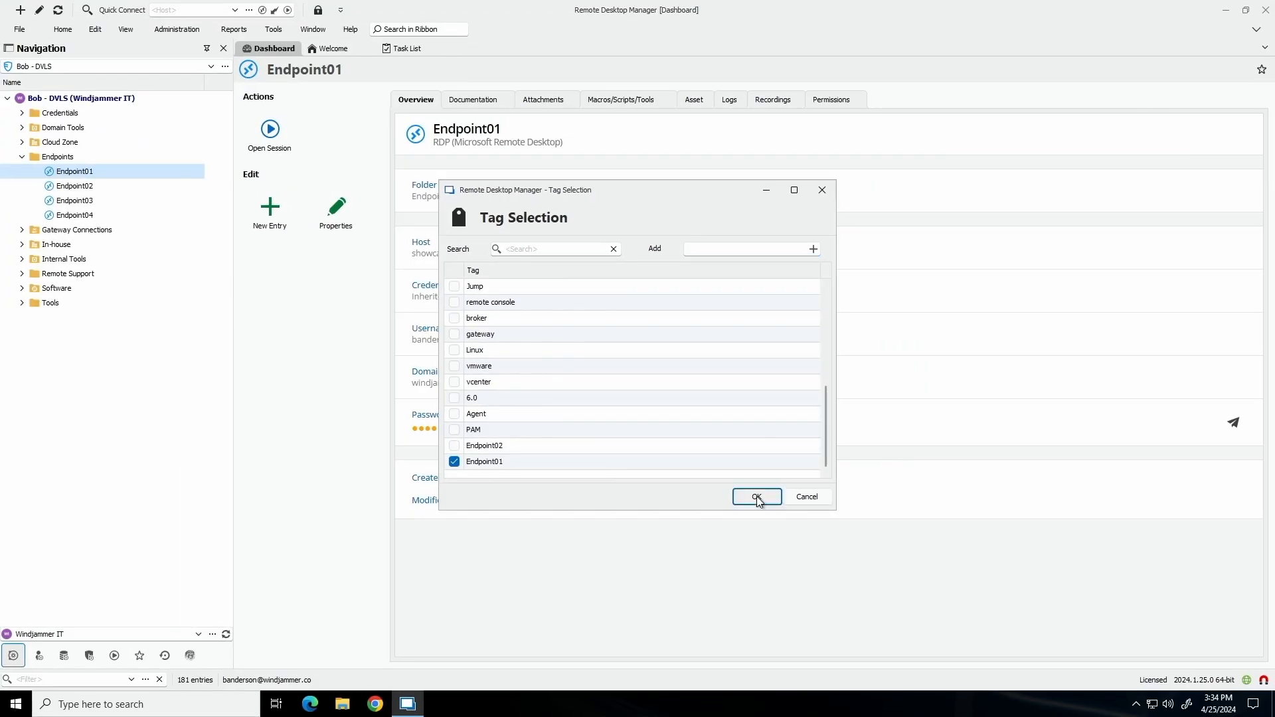
click(758, 499)
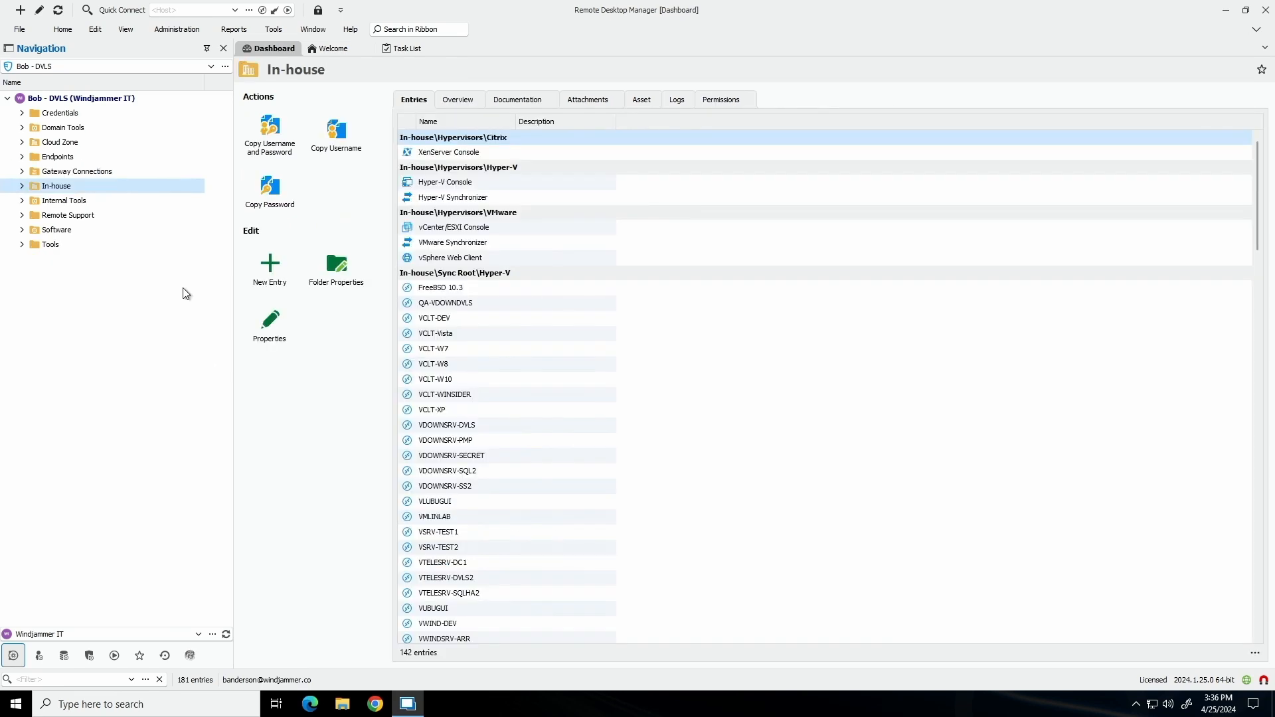
- Examine the tags of the XenServer Console entry under In-house, Hypervisors, Citrix, and collapse the folders again
click(22, 186)
click(36, 201)
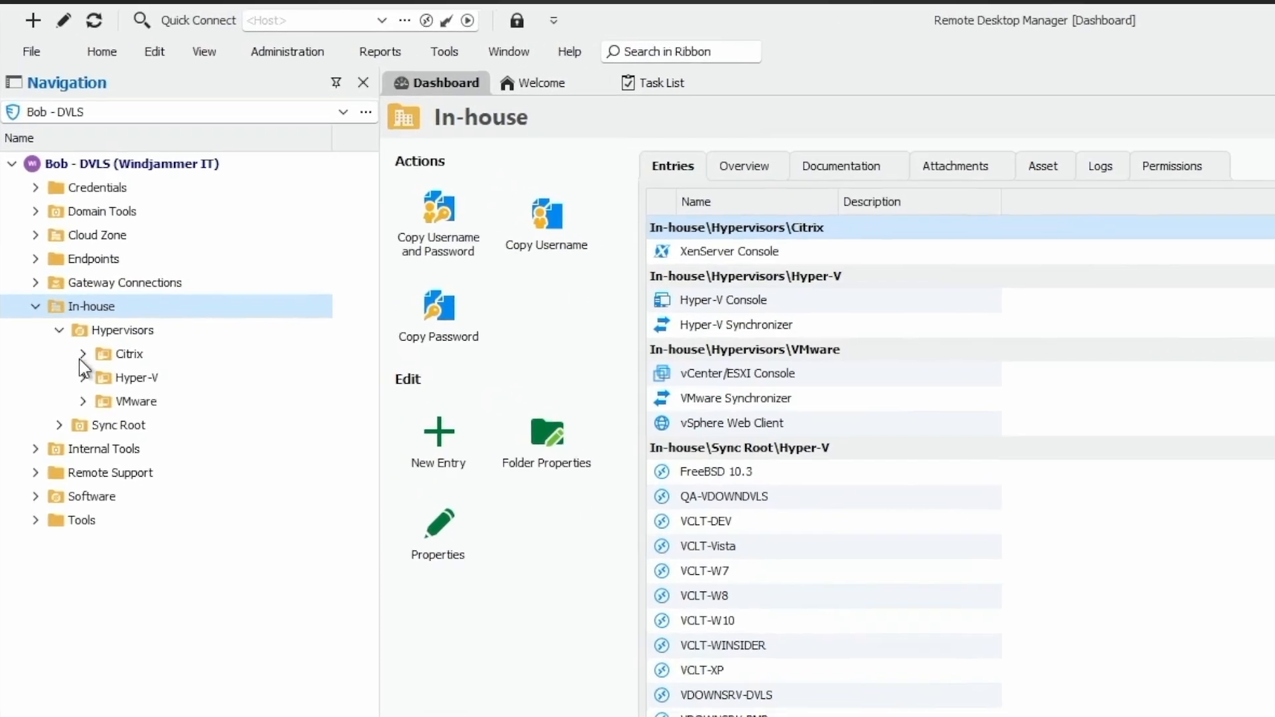
click(51, 215)
click(86, 230)
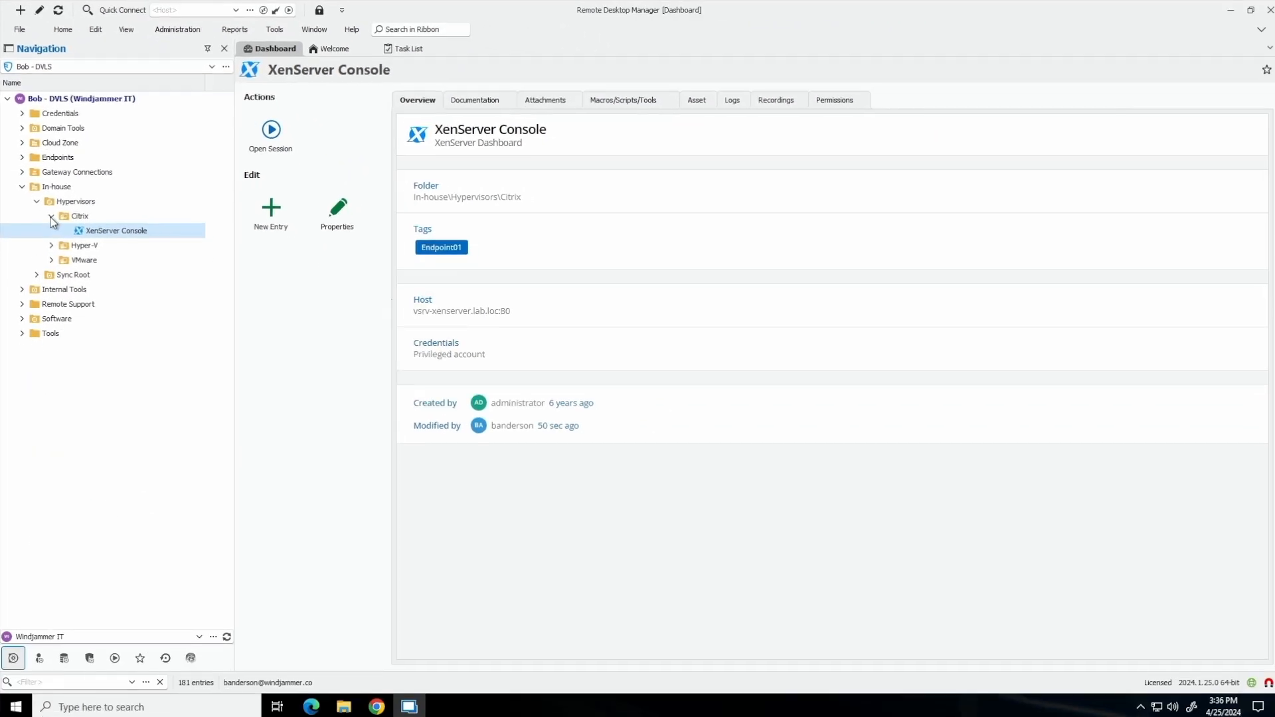
click(76, 322)
click(55, 301)
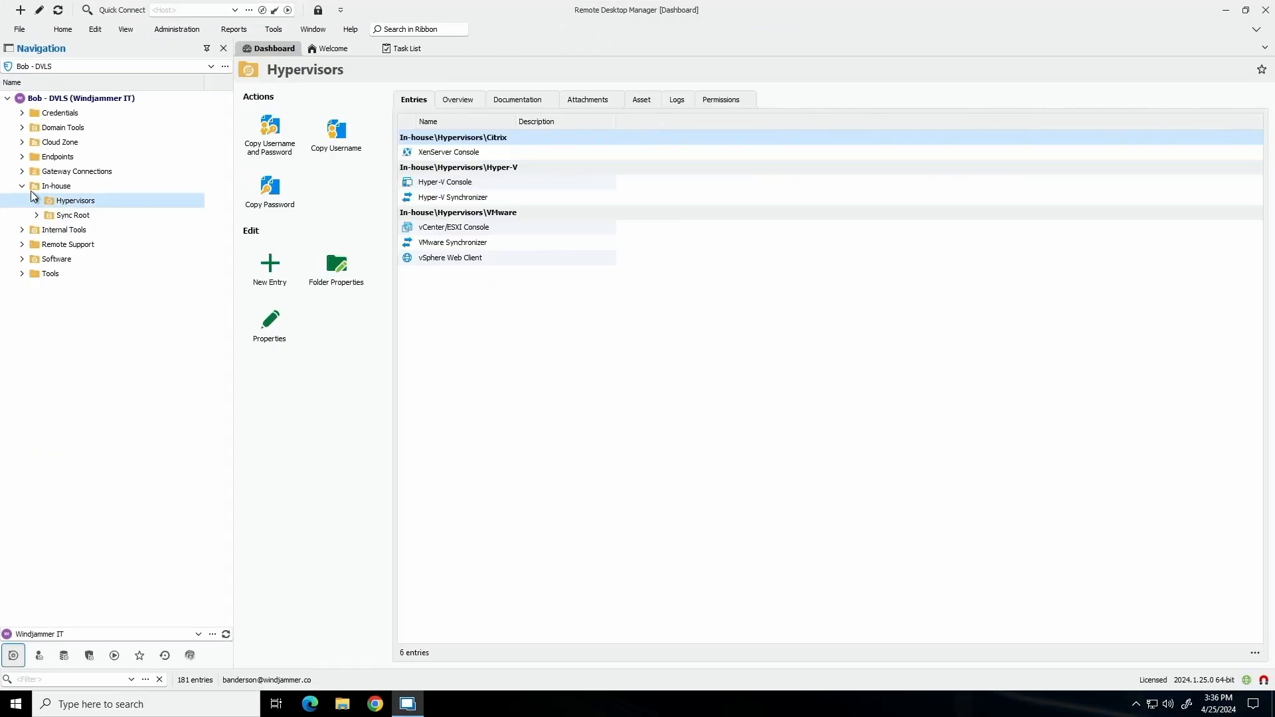
click(33, 279)
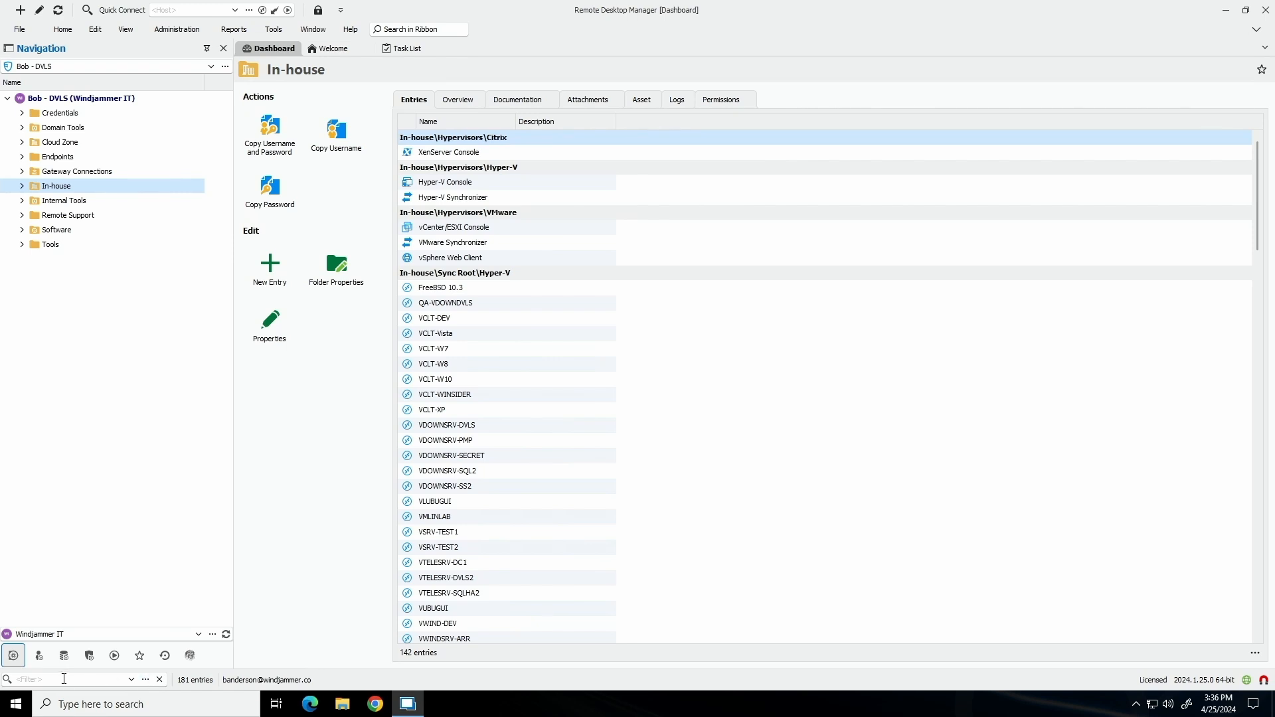
- Review the available vault search commands and dismiss the list without running one
click(127, 29)
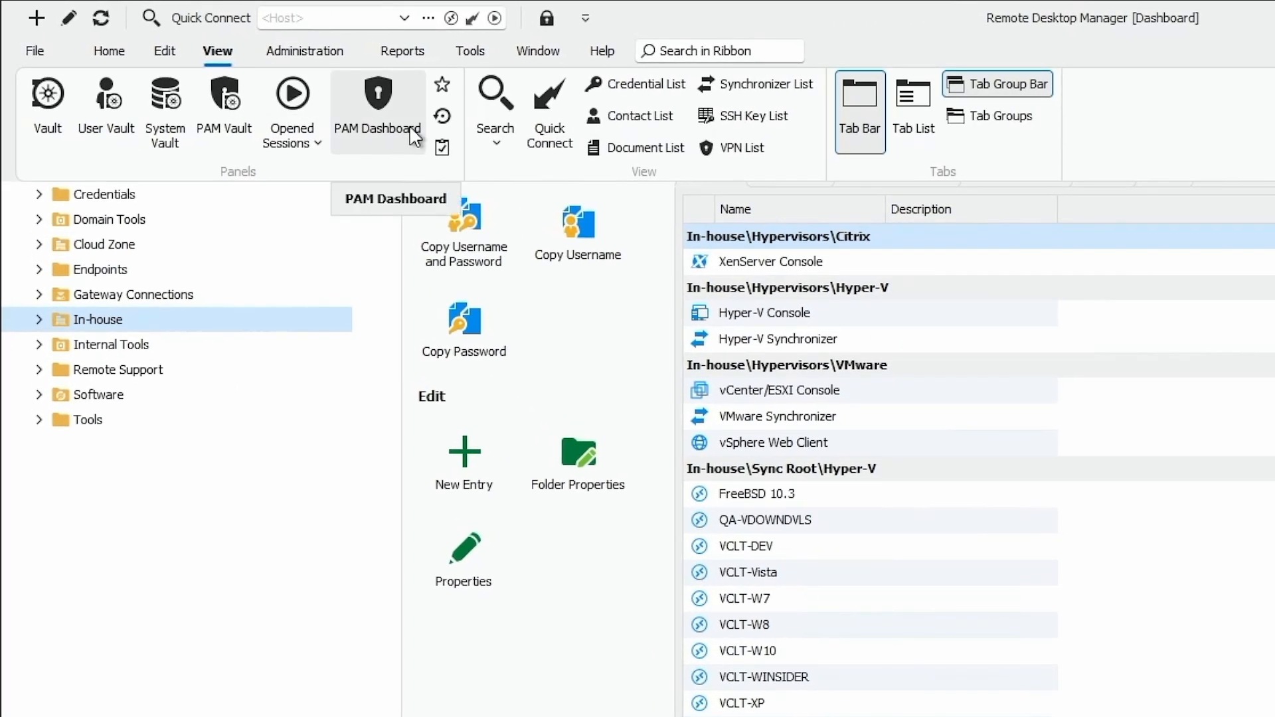
click(498, 134)
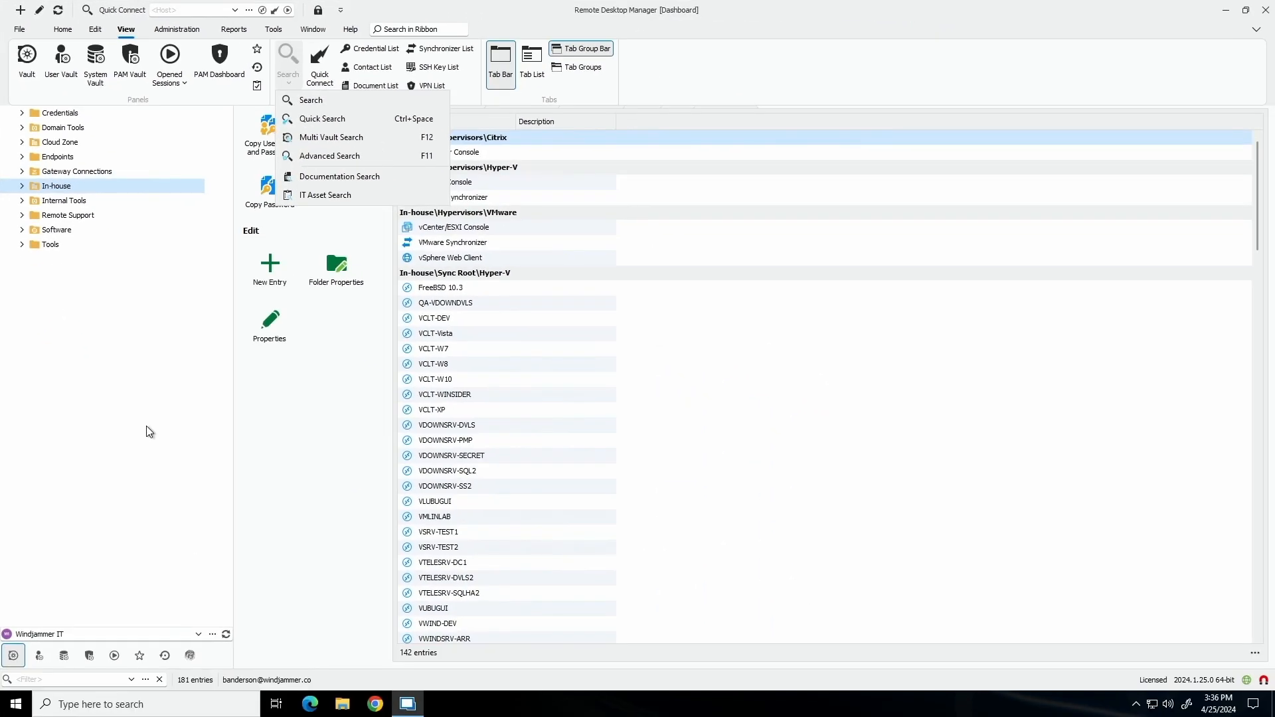
click(191, 677)
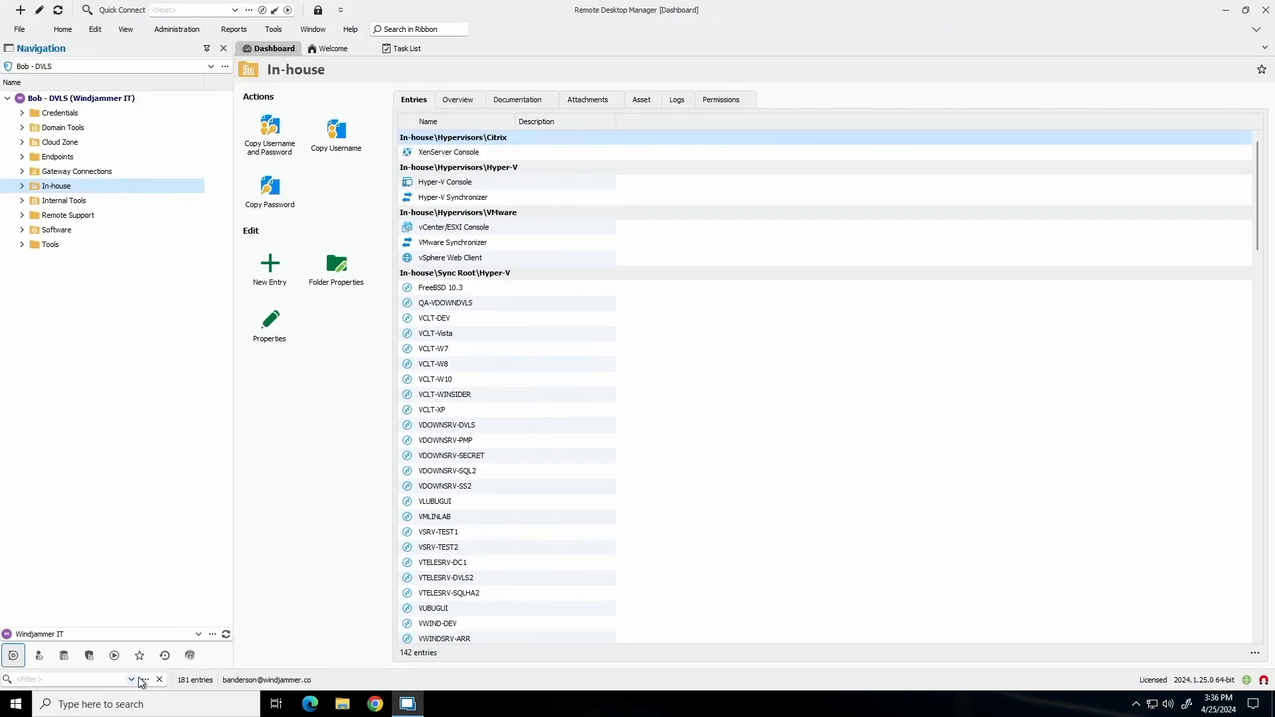
- Check that tags are included in the filter's field options, and filter the navigation tree by Endpoint01
click(144, 680)
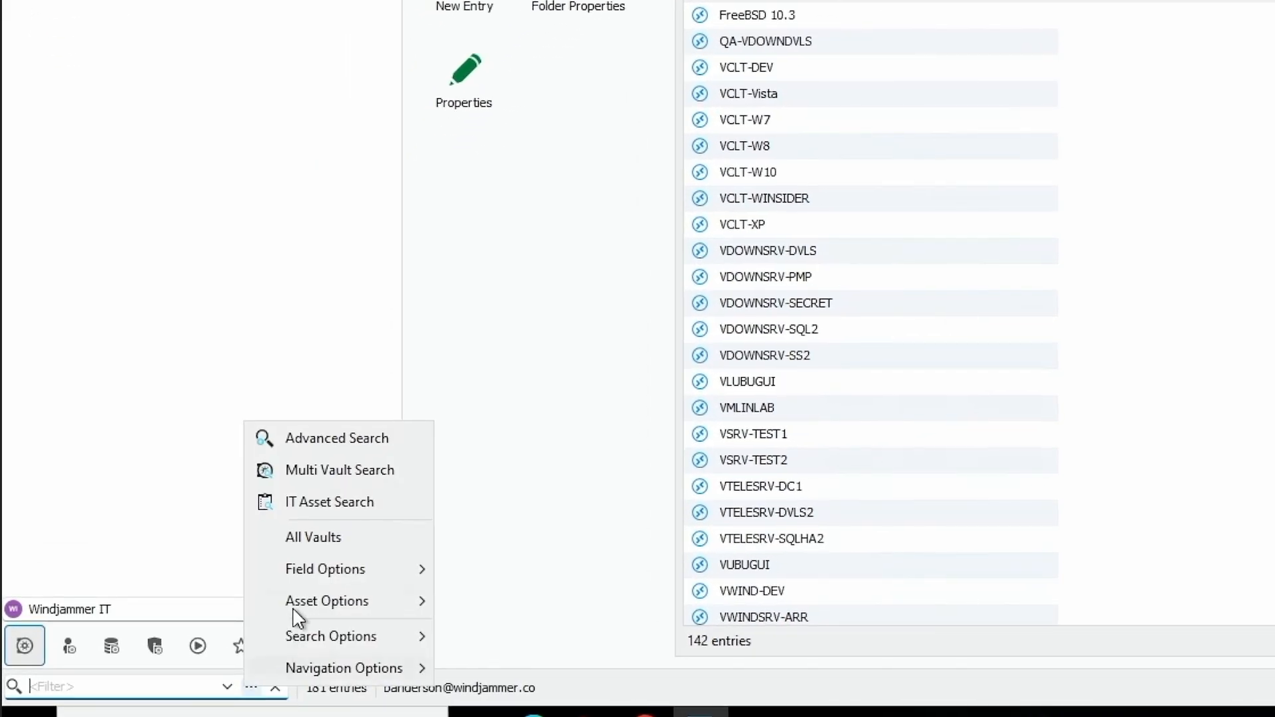
mouse_move(324, 579)
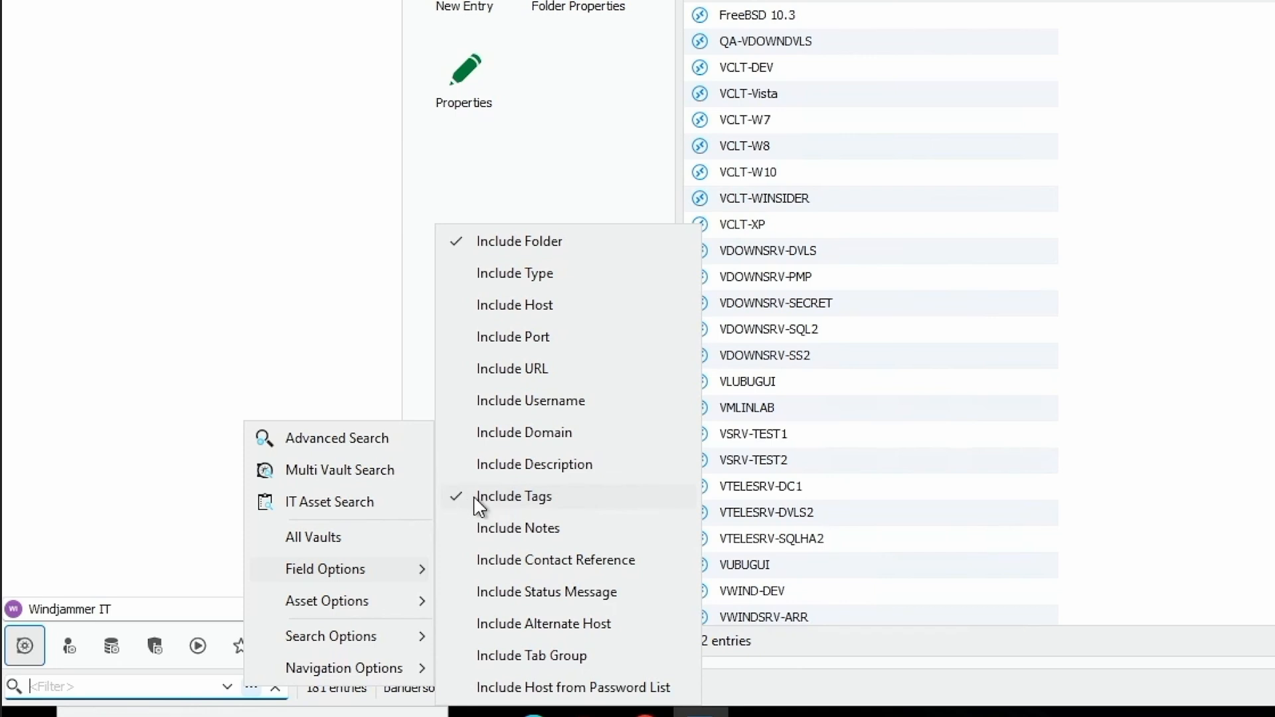
click(73, 680)
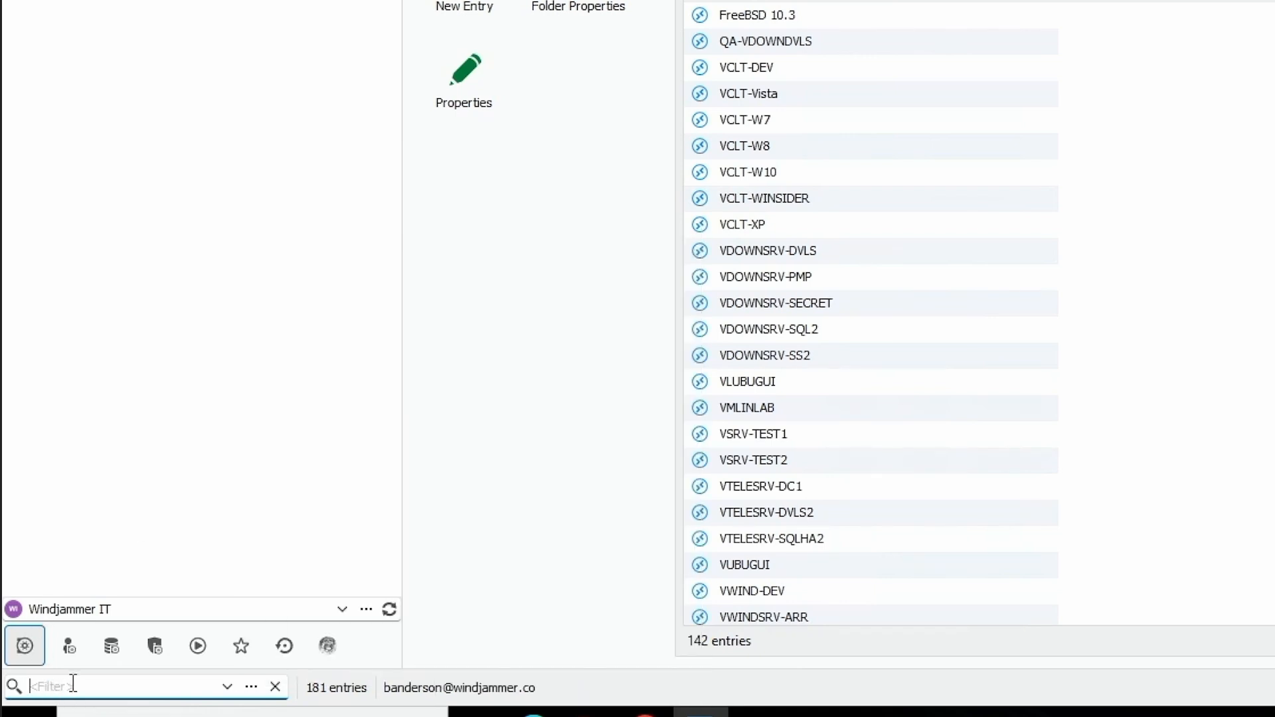
text(Endpoint0)
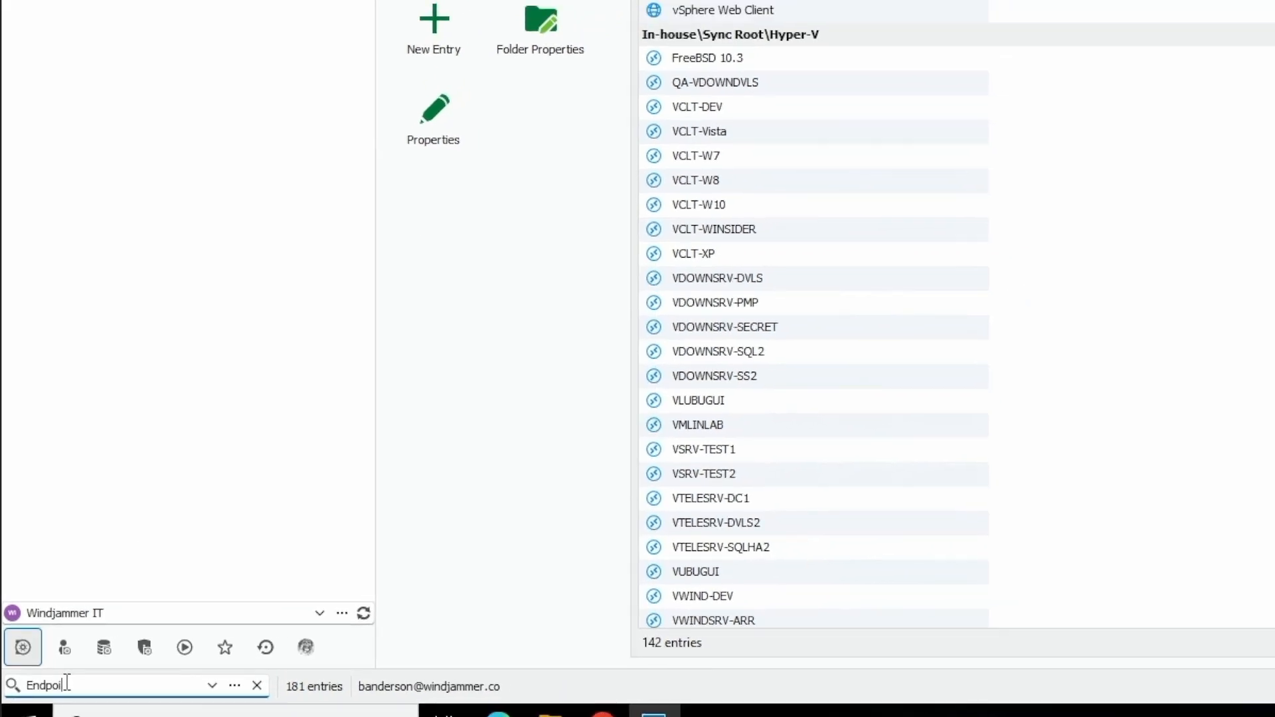
text(1)
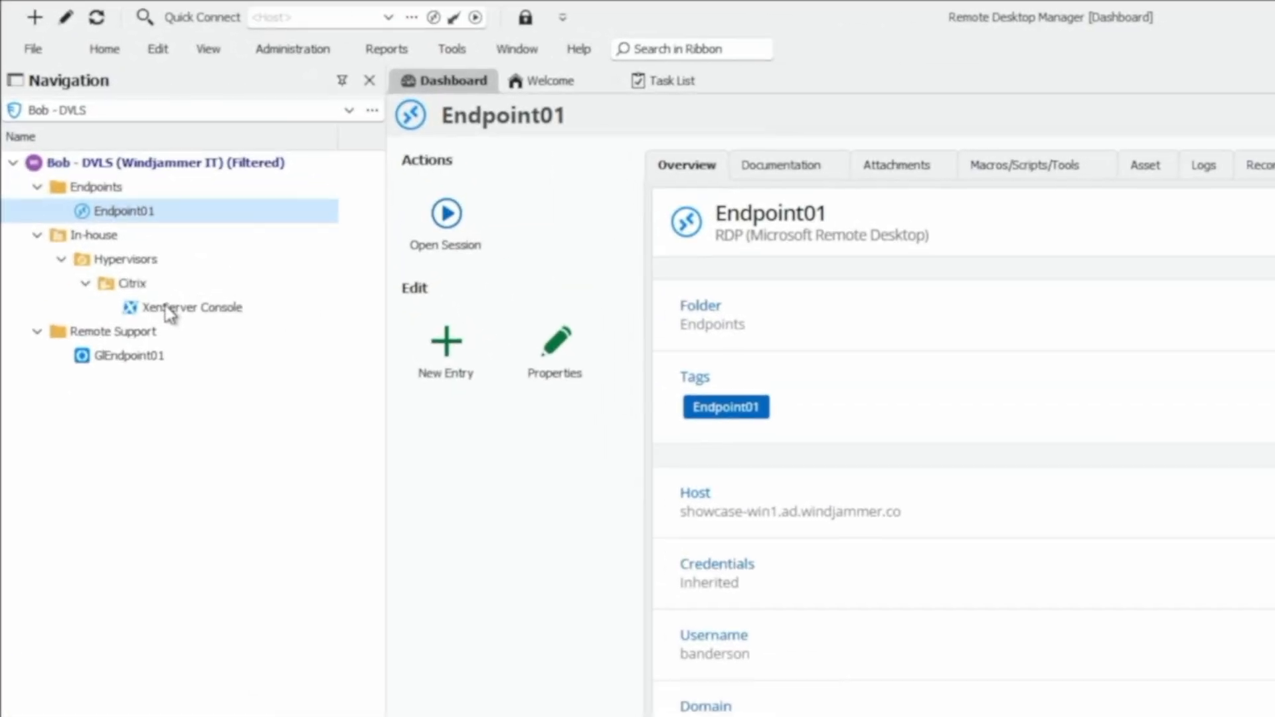
- Compare the tags of the filtered XenServer Console, GlEndpoint01 and Endpoint01 entries, and clear the filter
click(196, 322)
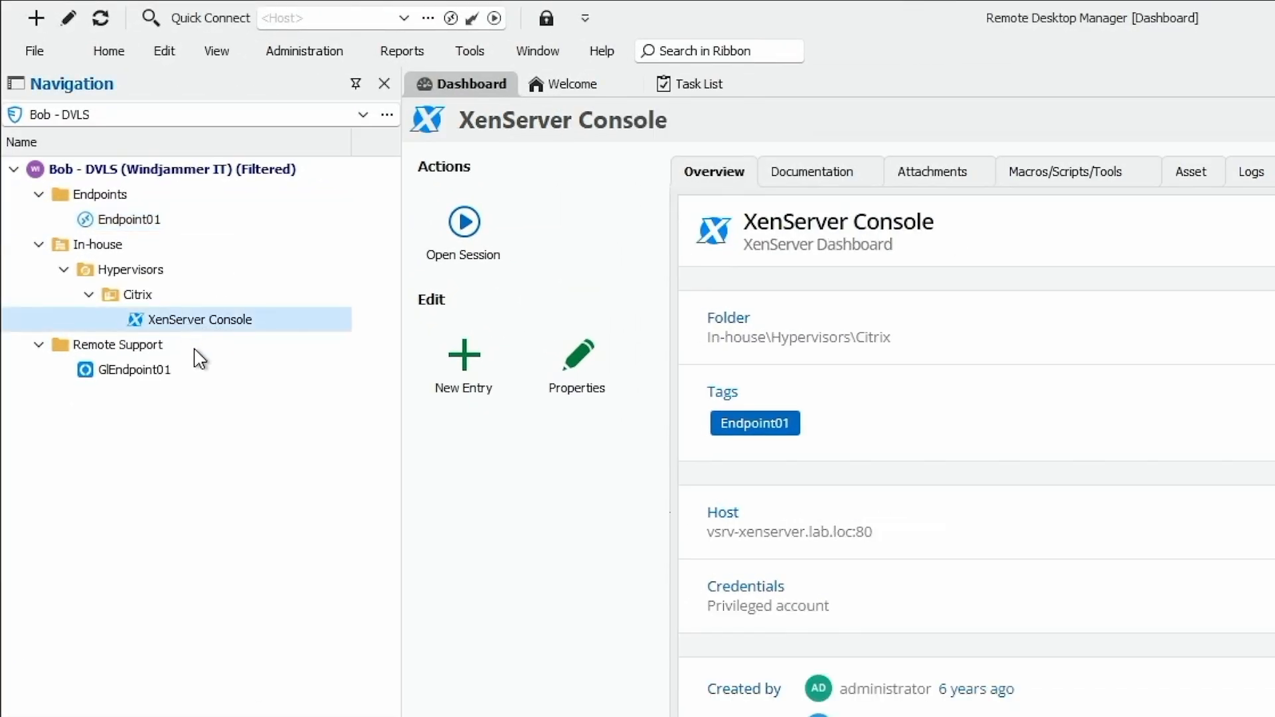
click(126, 386)
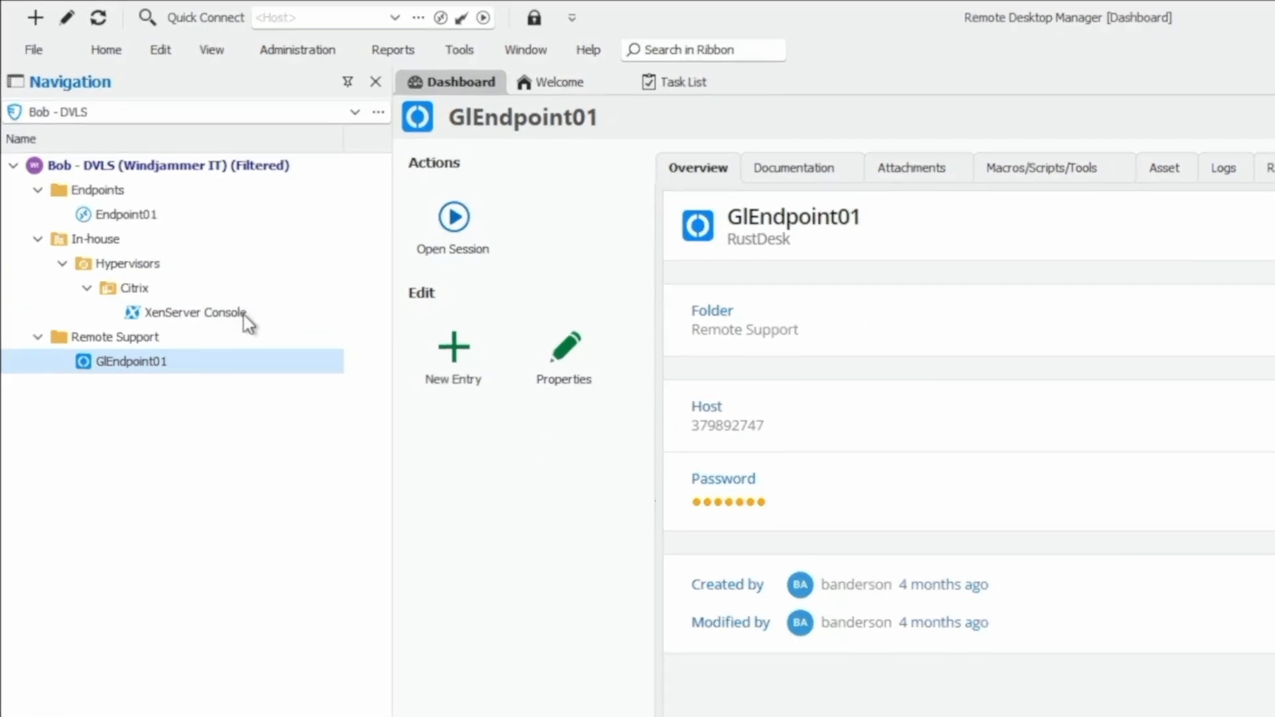
click(183, 319)
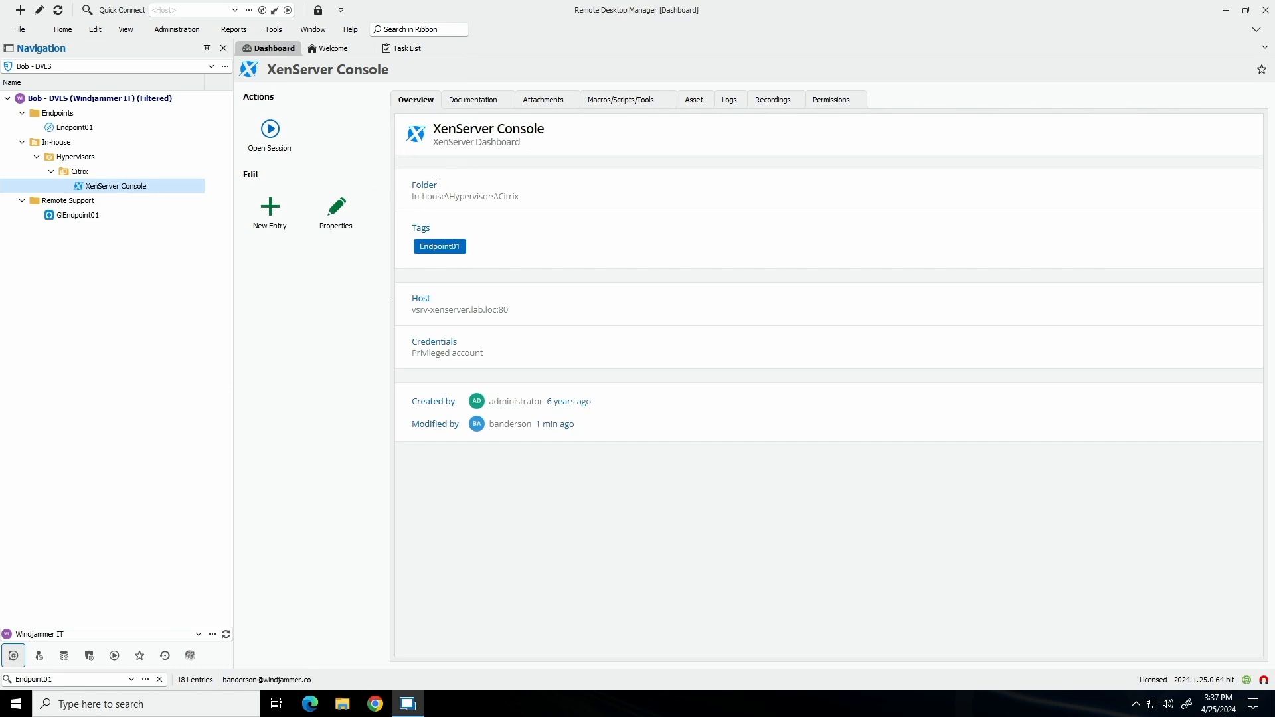
click(75, 127)
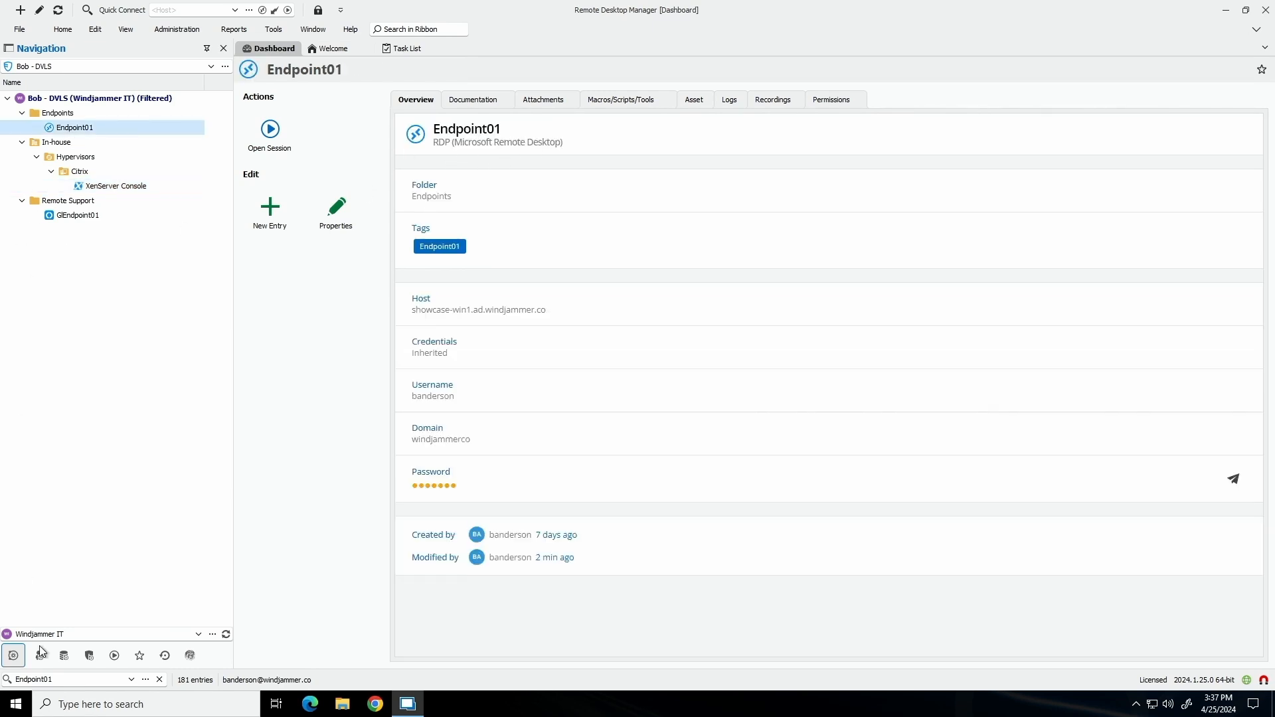
click(160, 679)
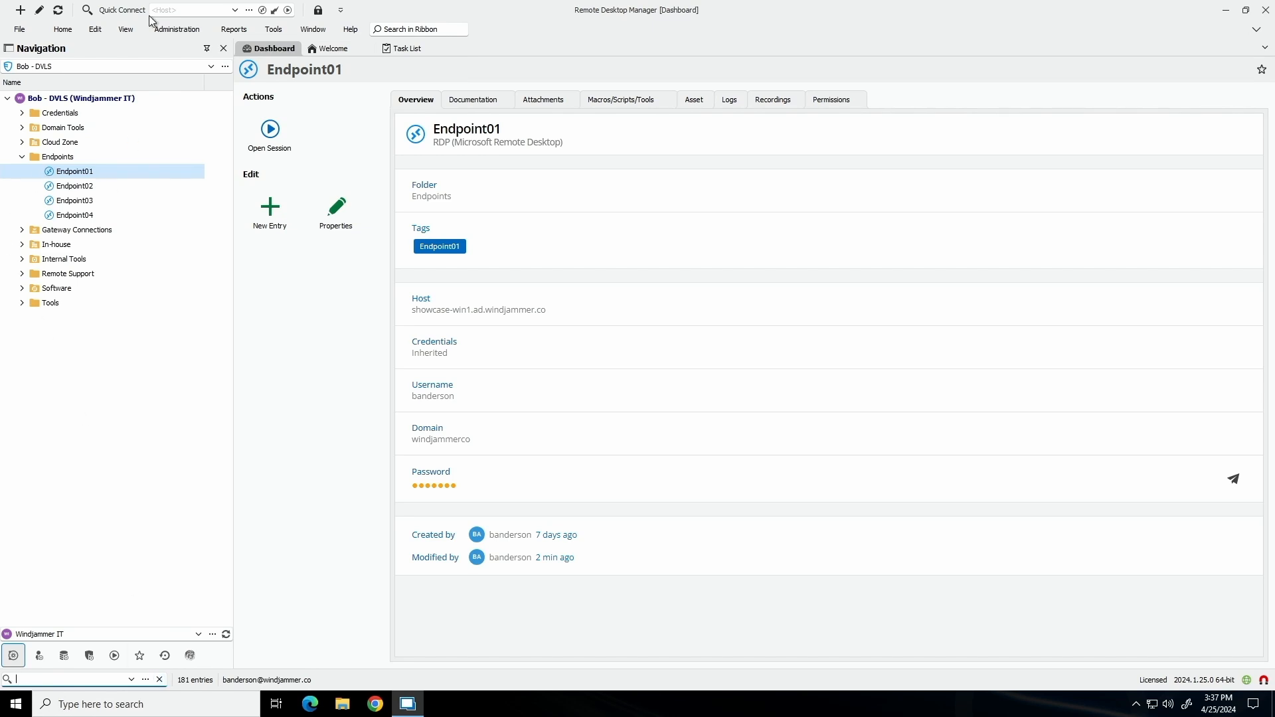
- Start an Advanced Search with Tags as the first condition
click(126, 29)
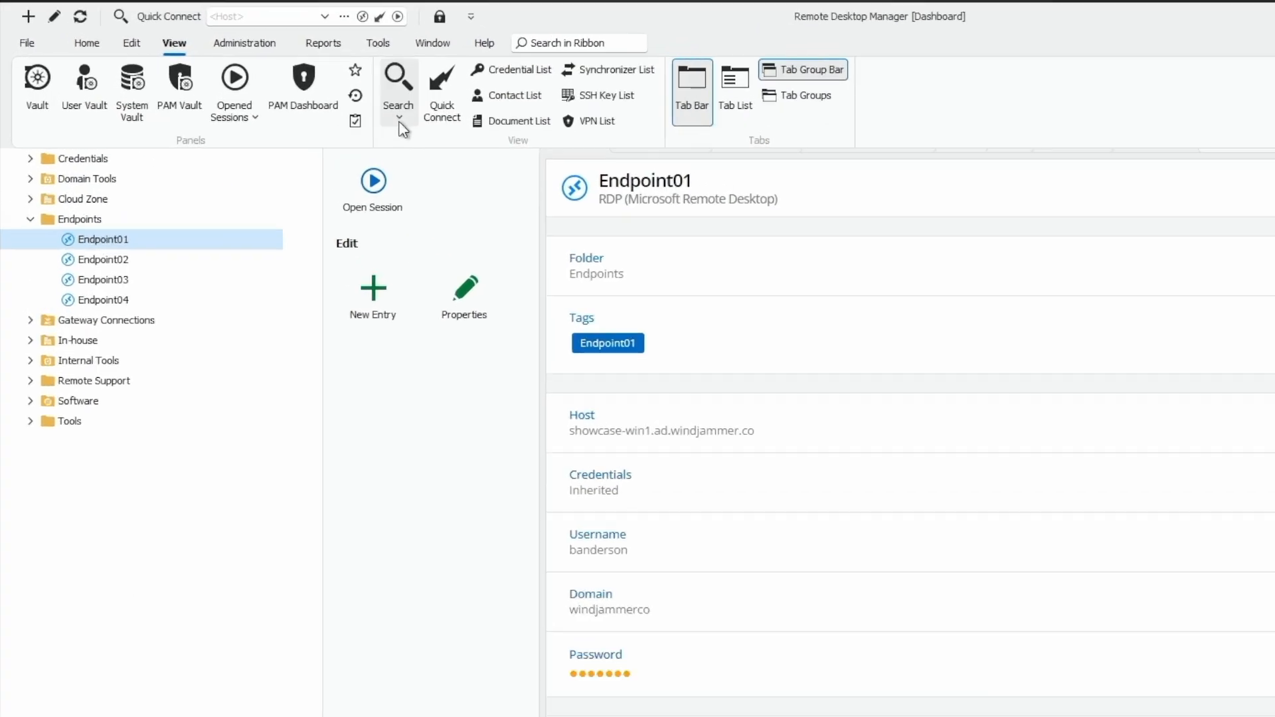
click(400, 125)
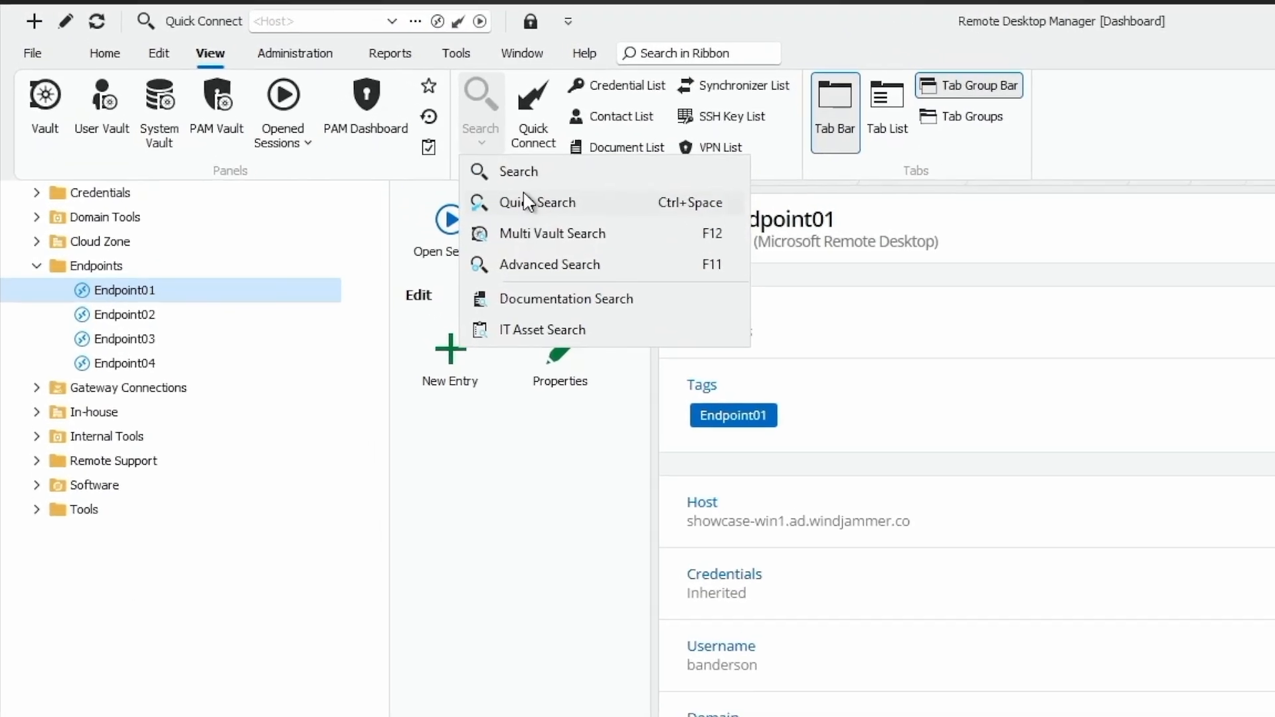
click(453, 213)
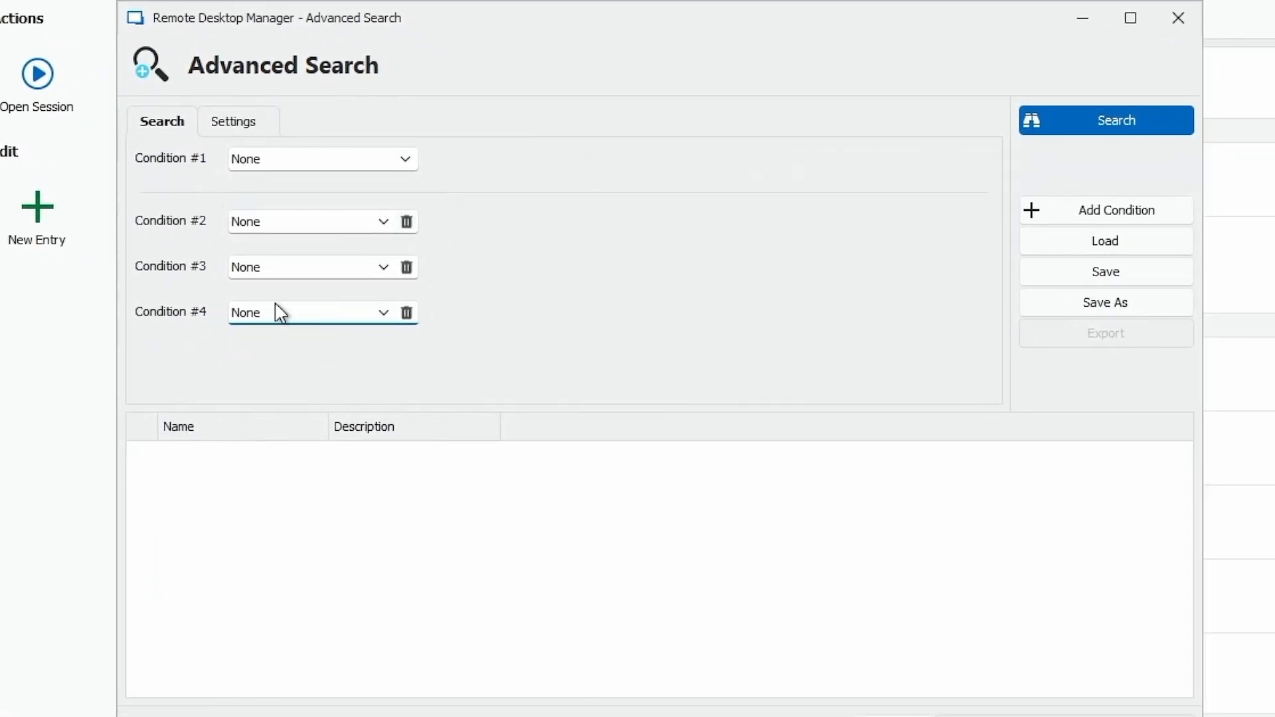
click(365, 165)
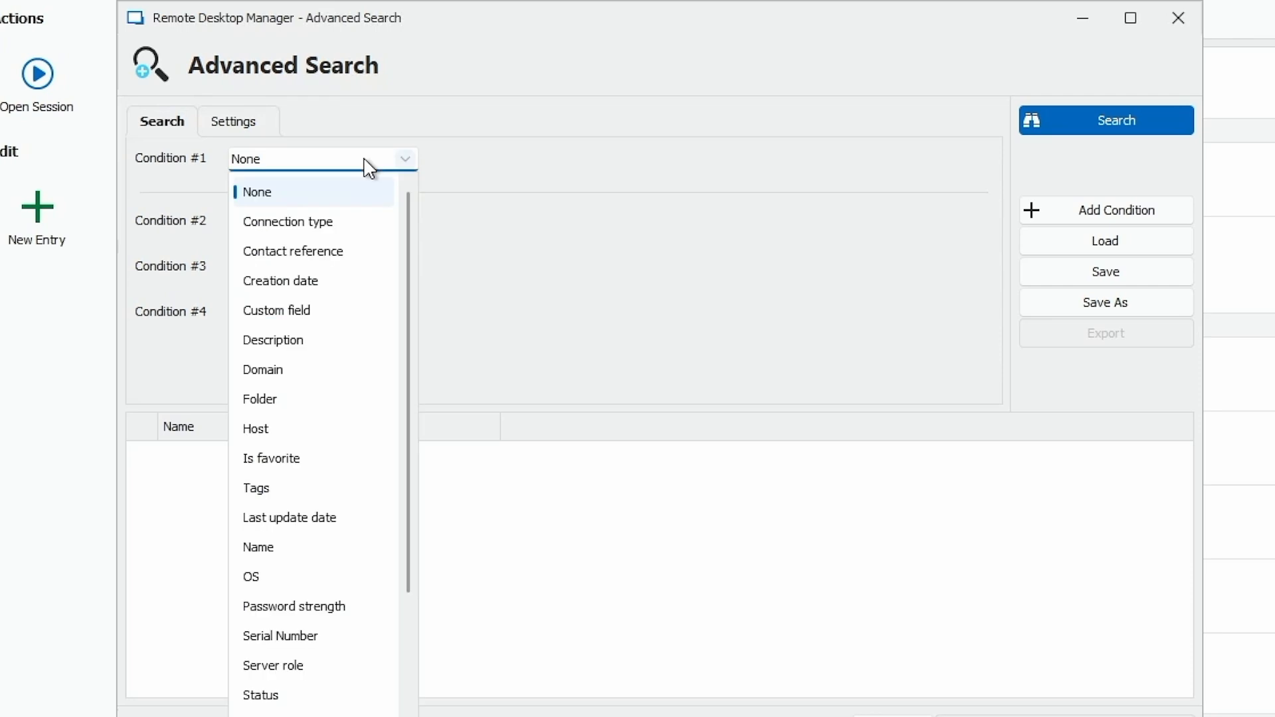
click(300, 492)
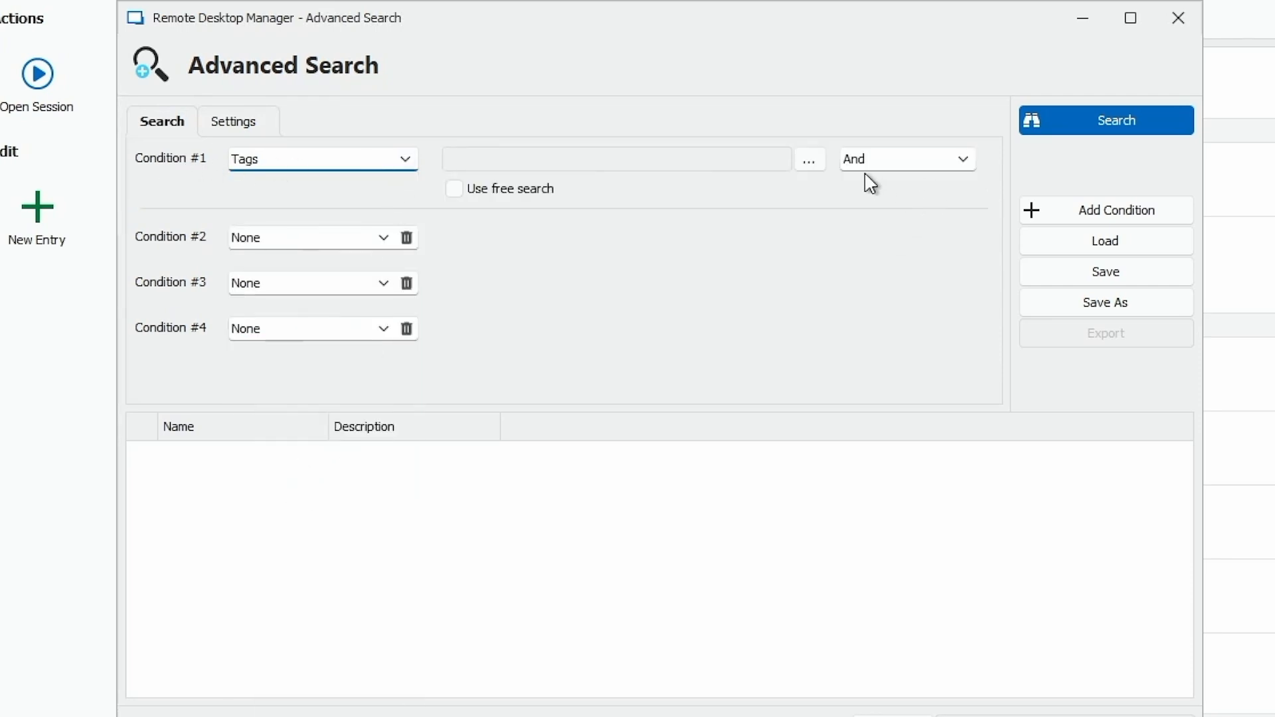
- Look through the available tags, search them for Endpoint, and choose Endpoint01 as the value of the Tags condition
click(809, 161)
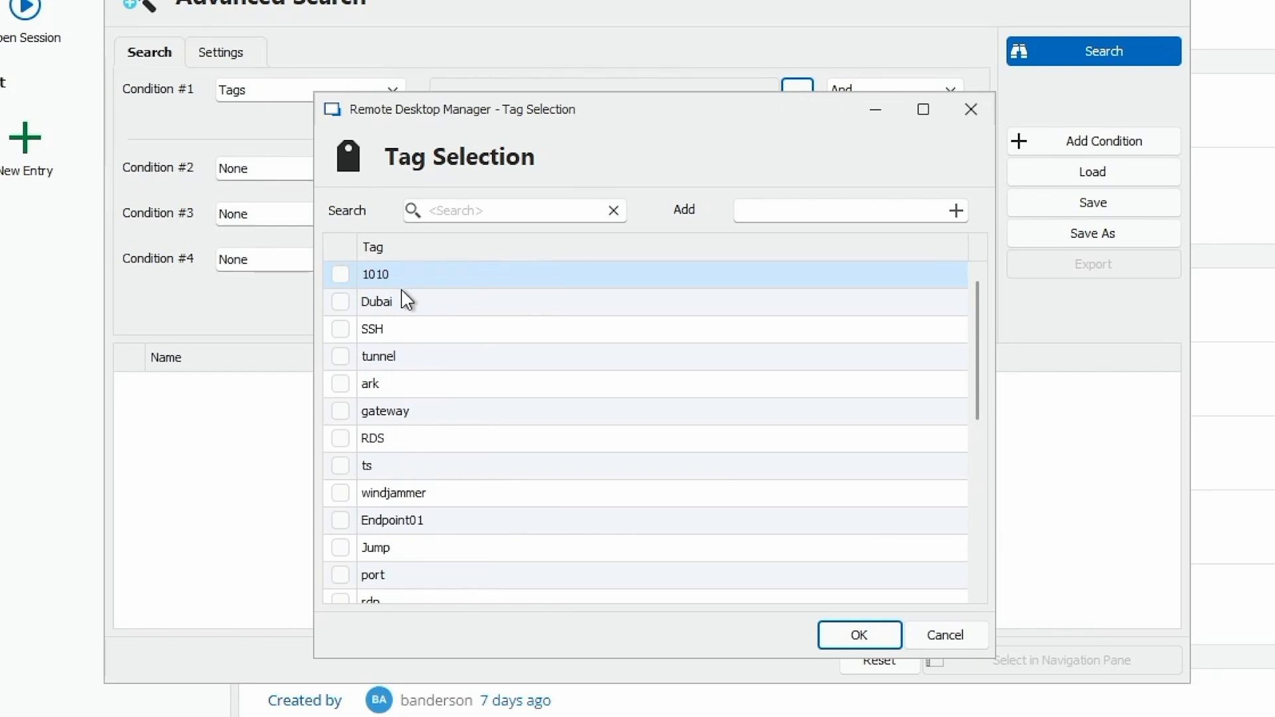
scroll(407, 319, down, 2)
scroll(435, 393, down, 3)
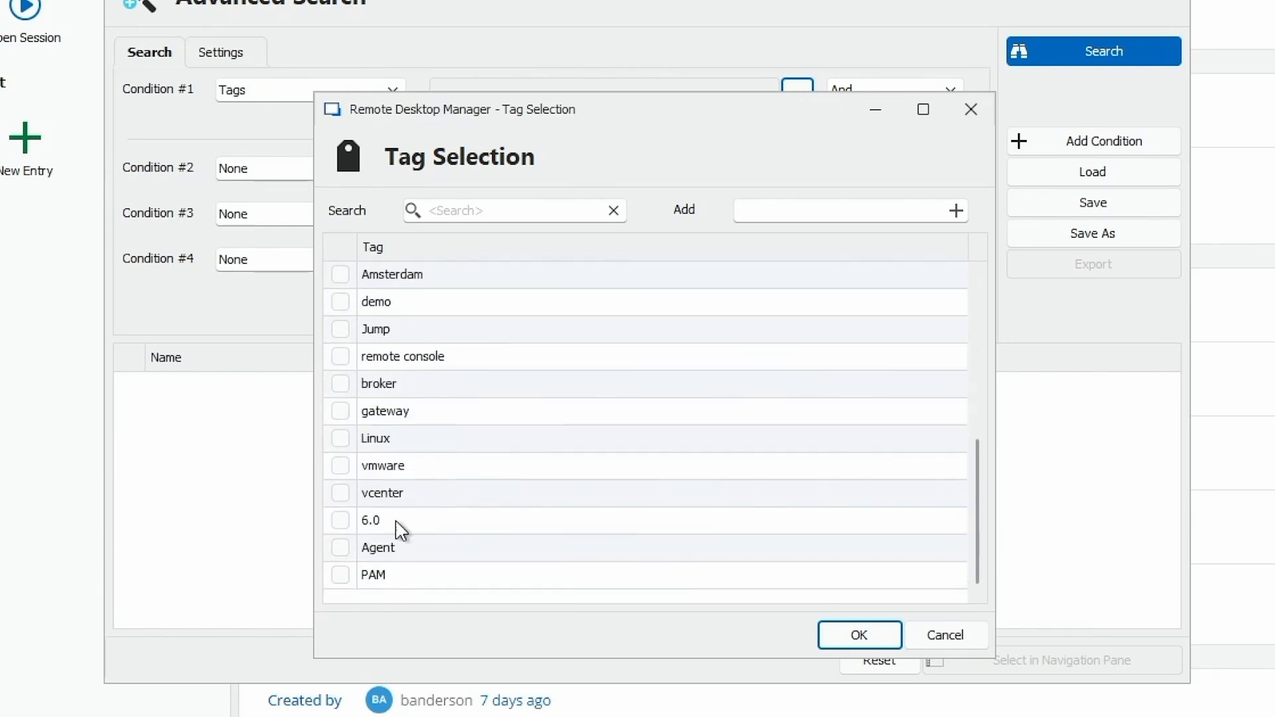
scroll(406, 542, up, 2)
click(473, 211)
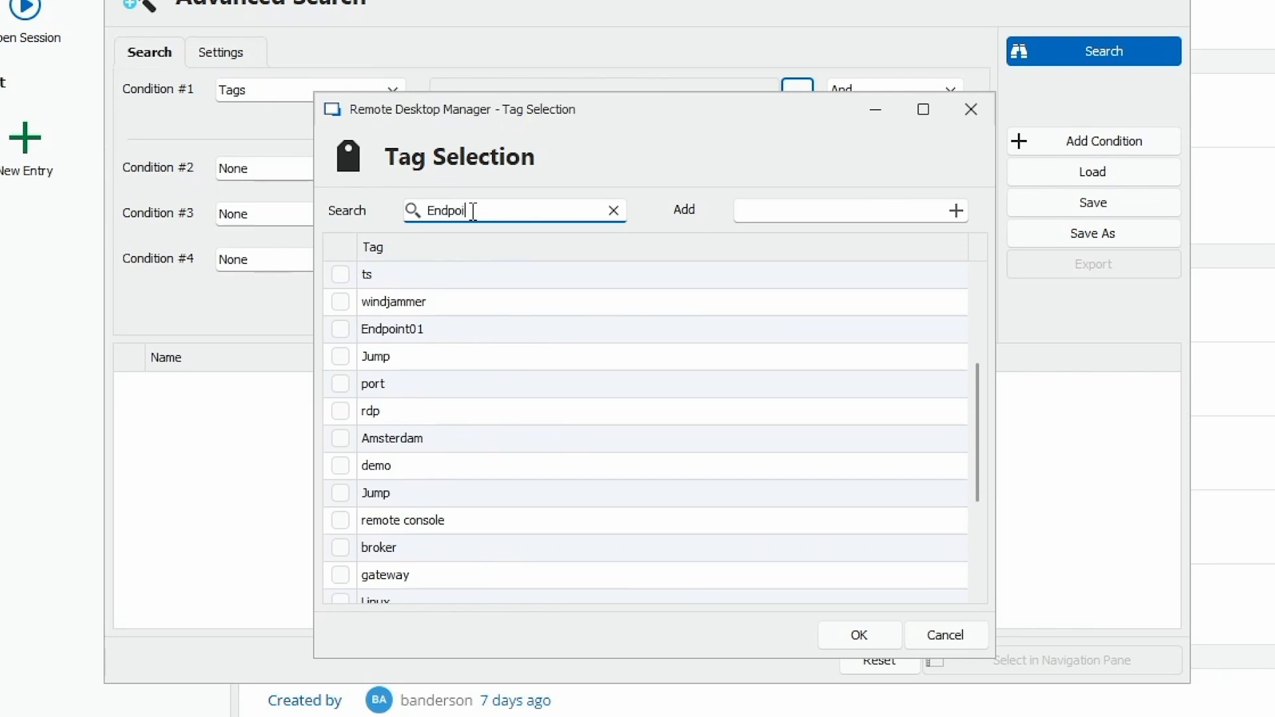
click(341, 274)
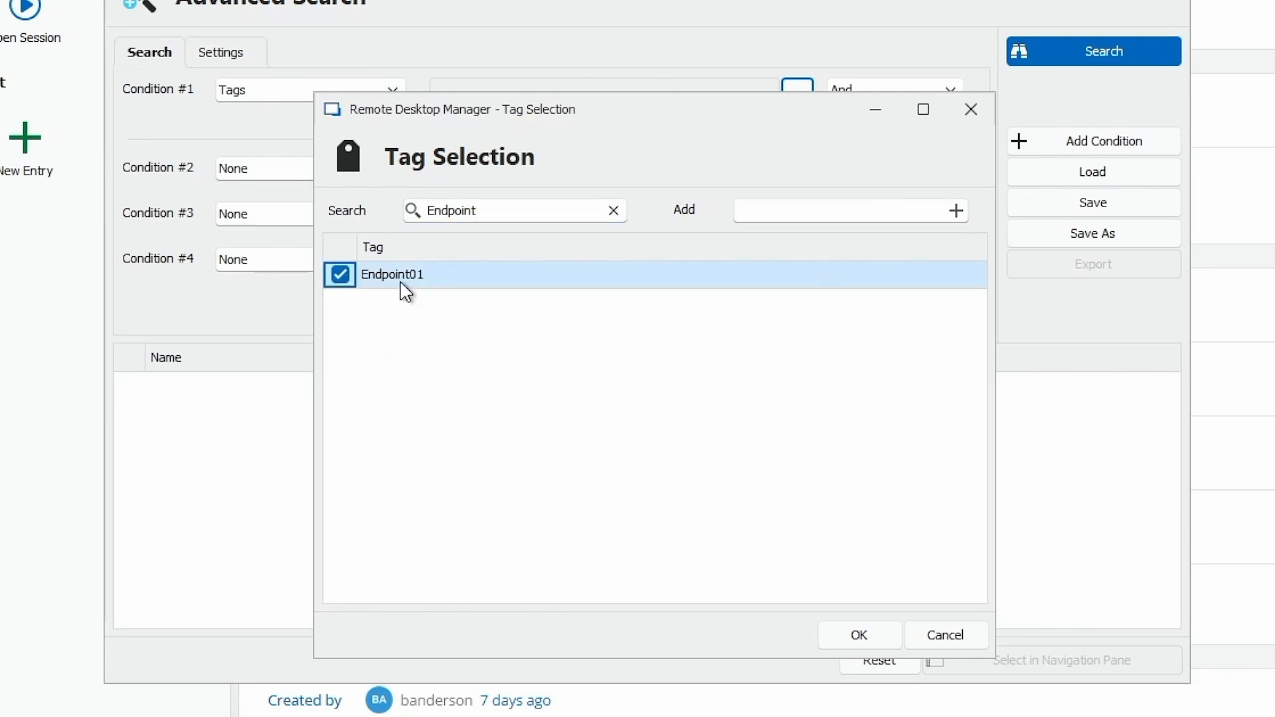
click(864, 639)
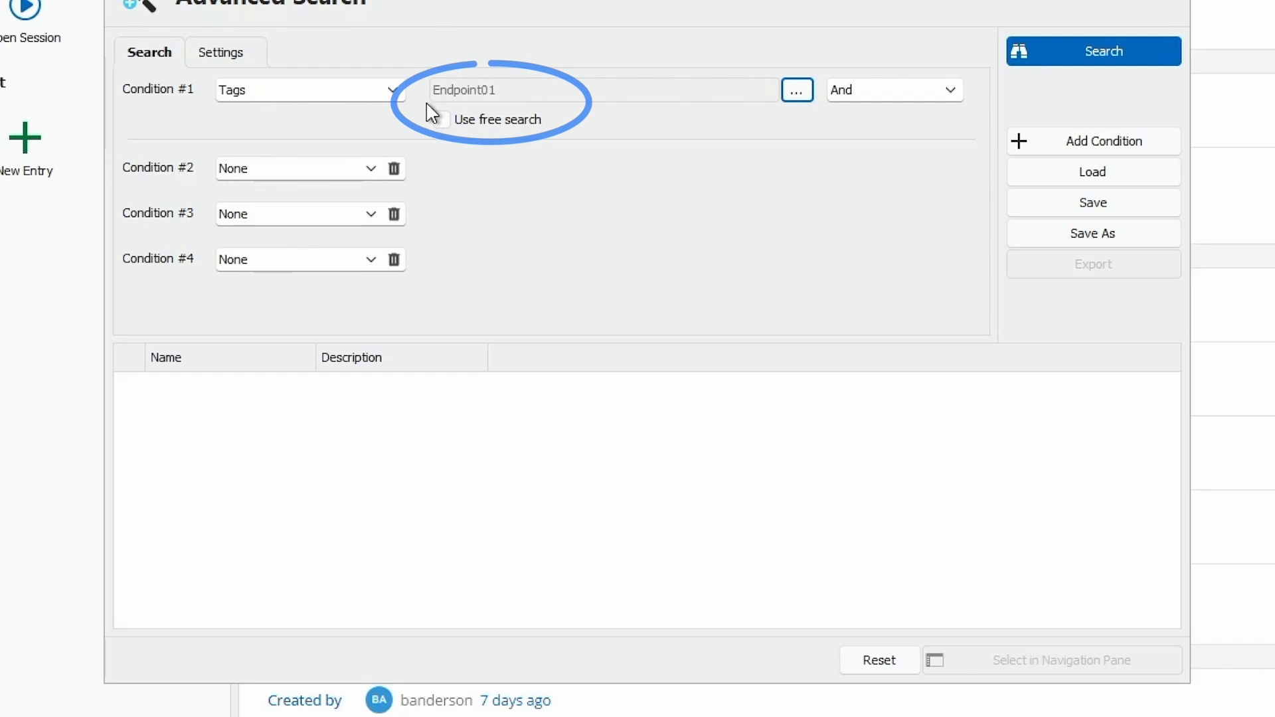
- Run the advanced search by tag and inspect the Endpoint01 and XenServer Console entries in the results
click(1070, 50)
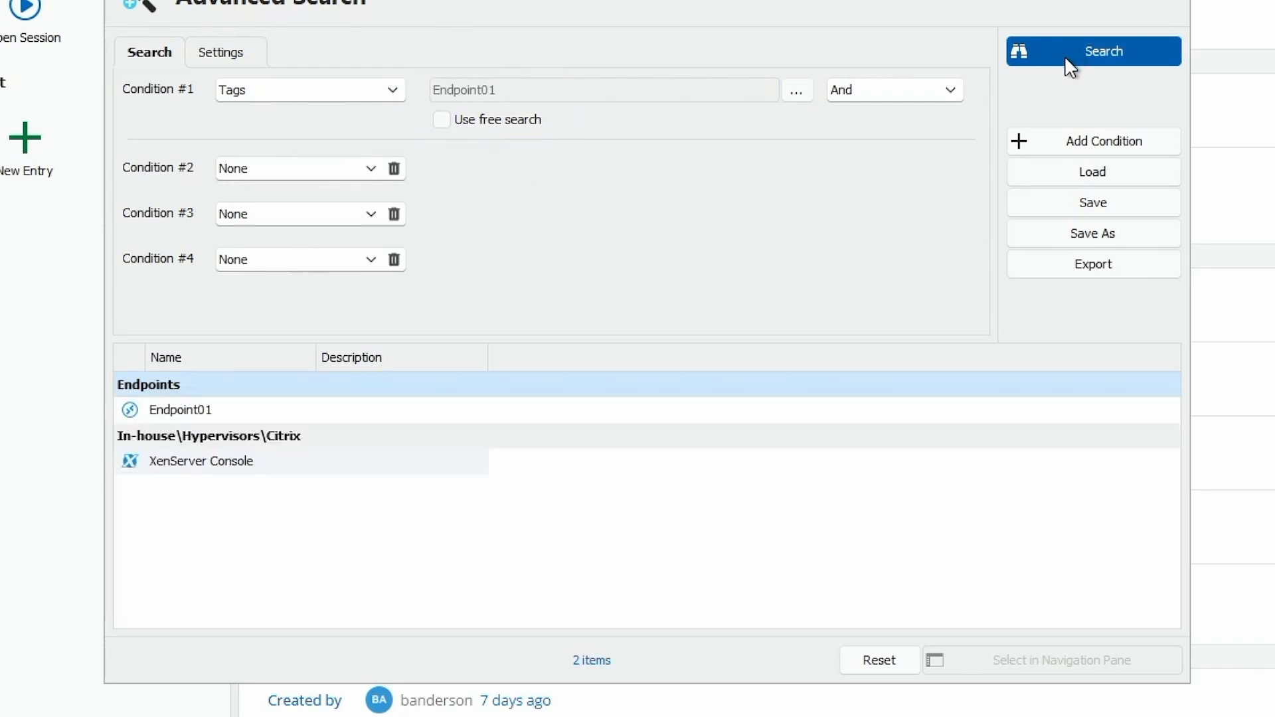
click(143, 411)
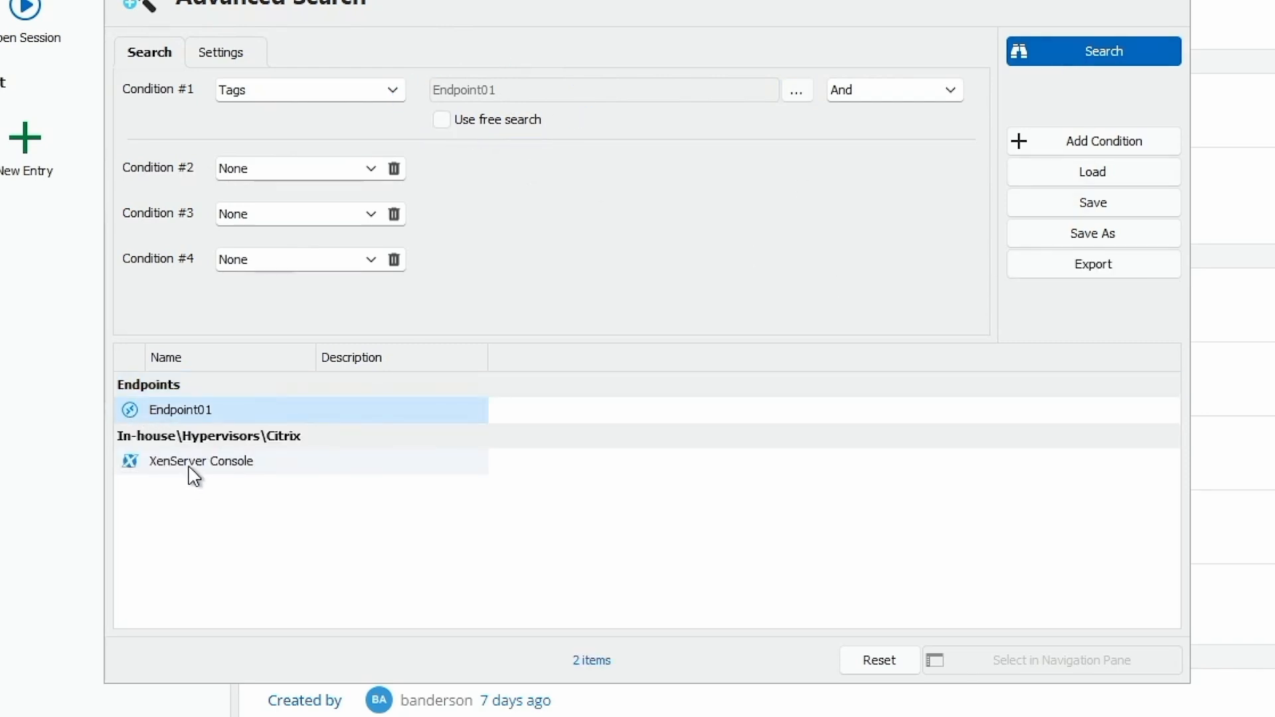
click(190, 465)
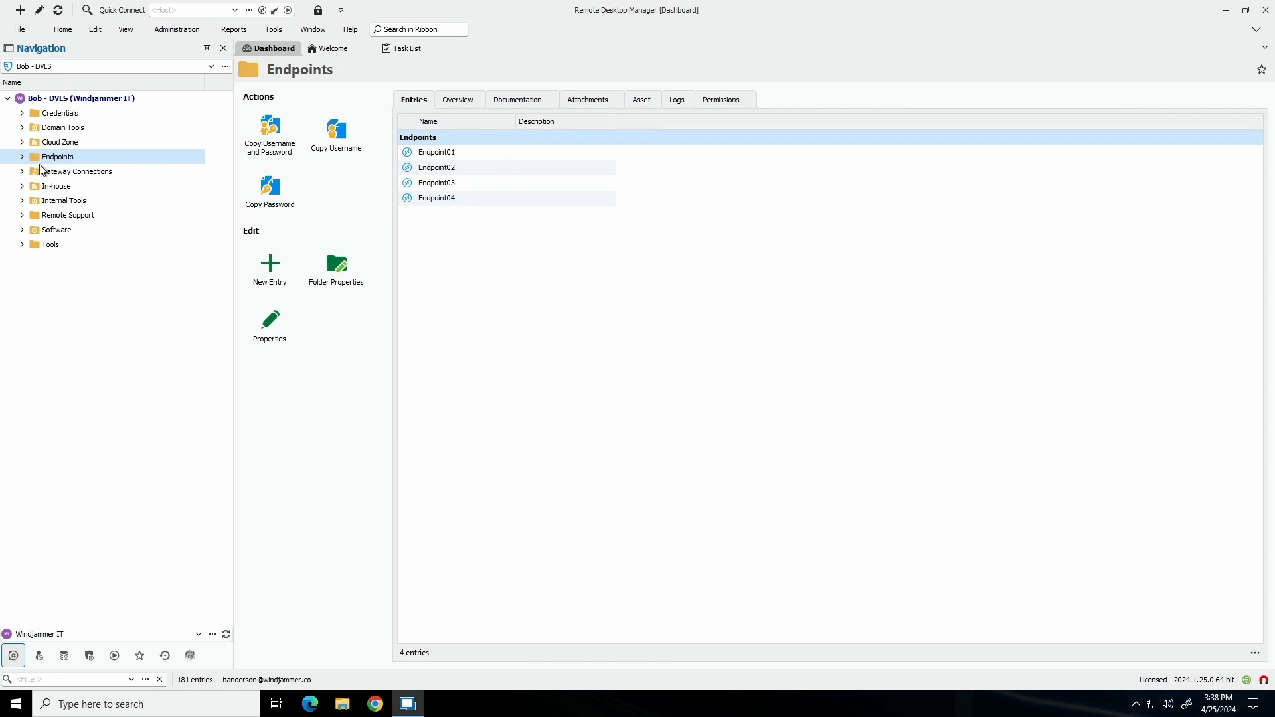
- Open the entry templates and start editing the Endpoint Template in the shared vault
click(16, 30)
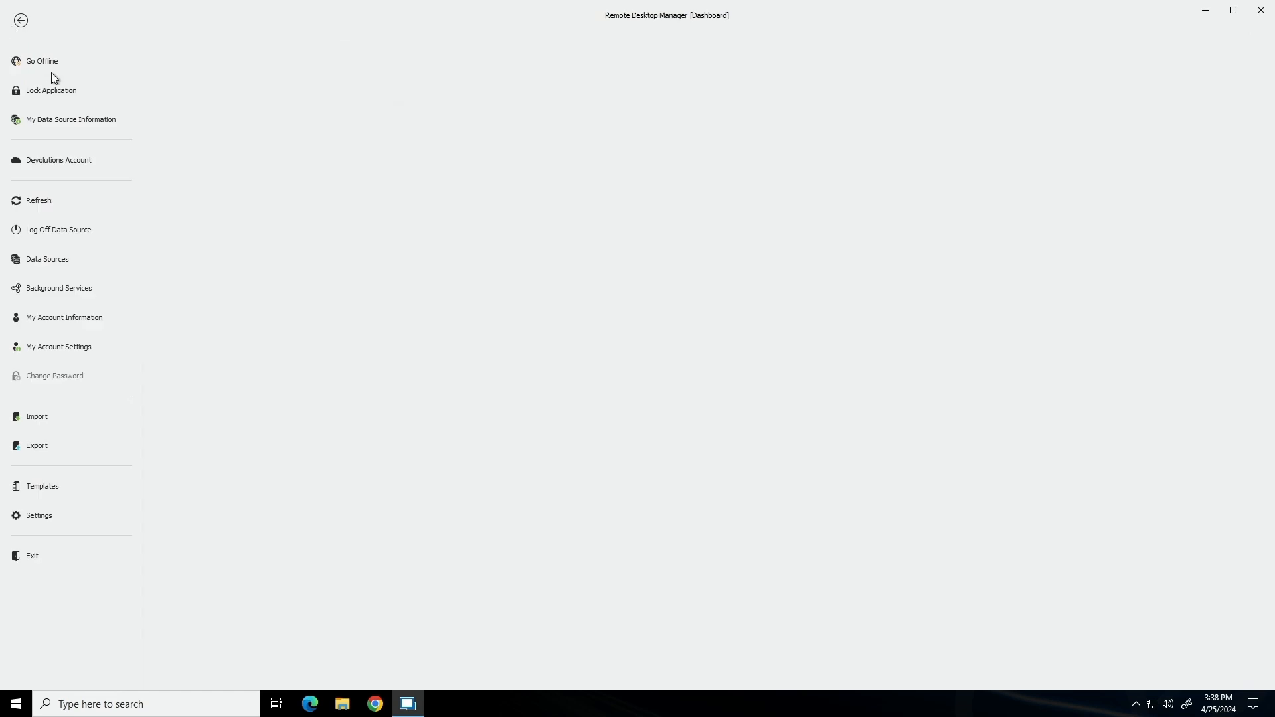
click(63, 490)
click(217, 98)
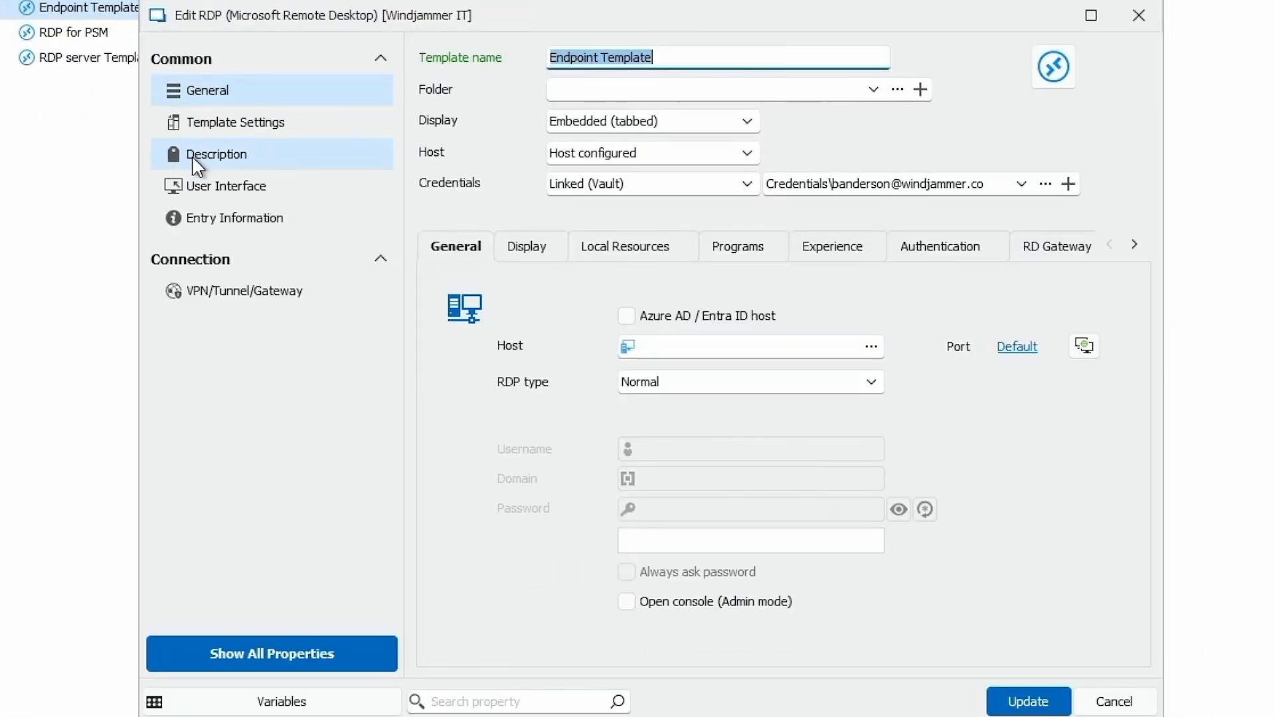
- Assign the Endpoint01 tag in the Endpoint Template's description settings and save the template
click(193, 158)
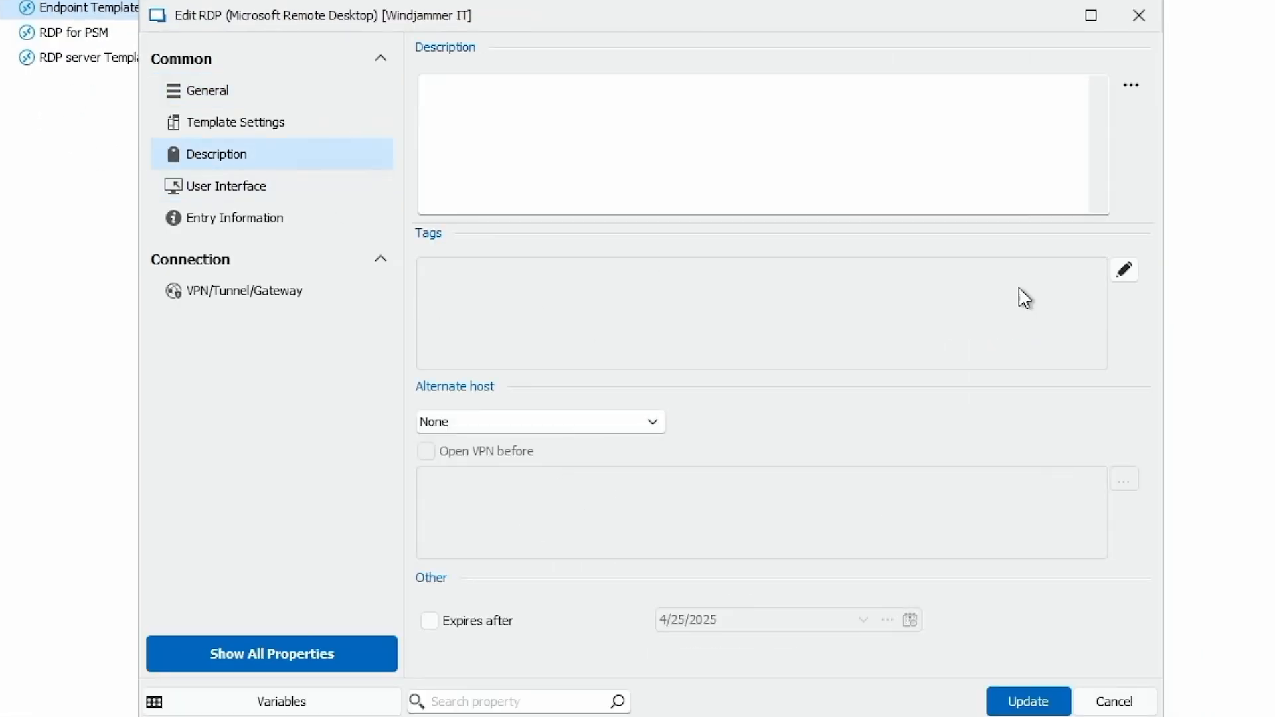
click(1125, 270)
scroll(432, 433, down, 1)
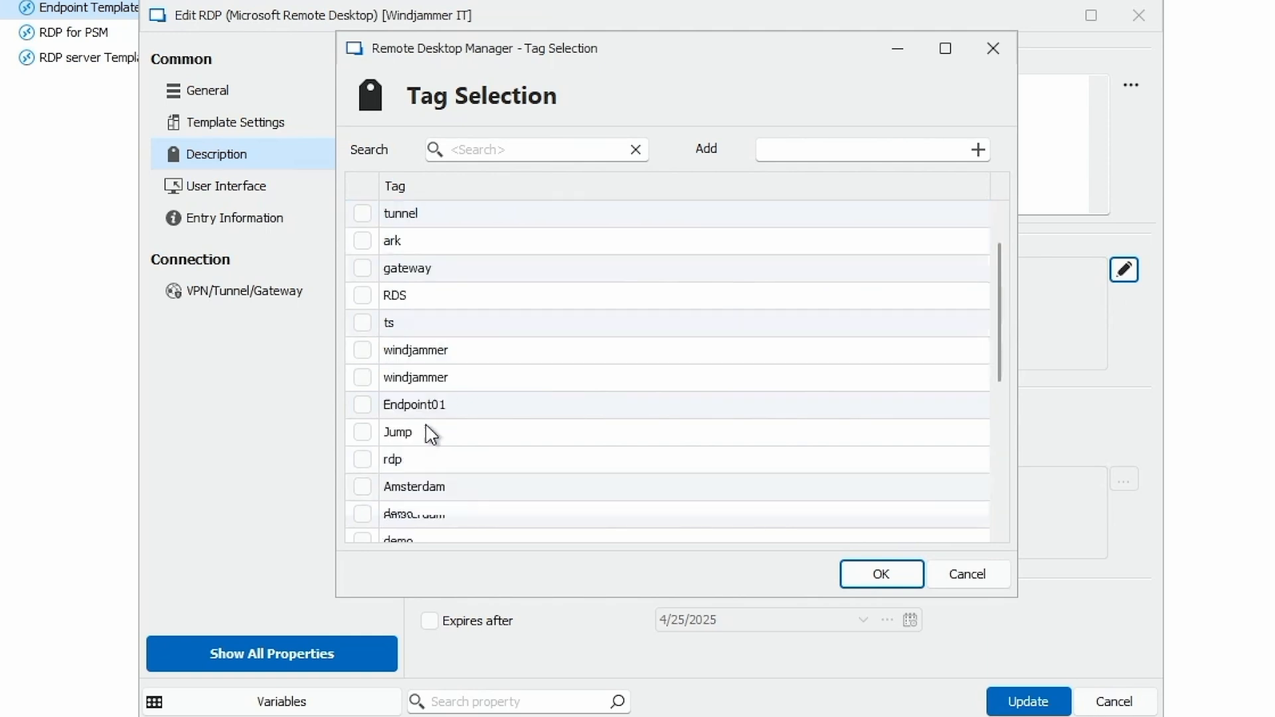
click(363, 377)
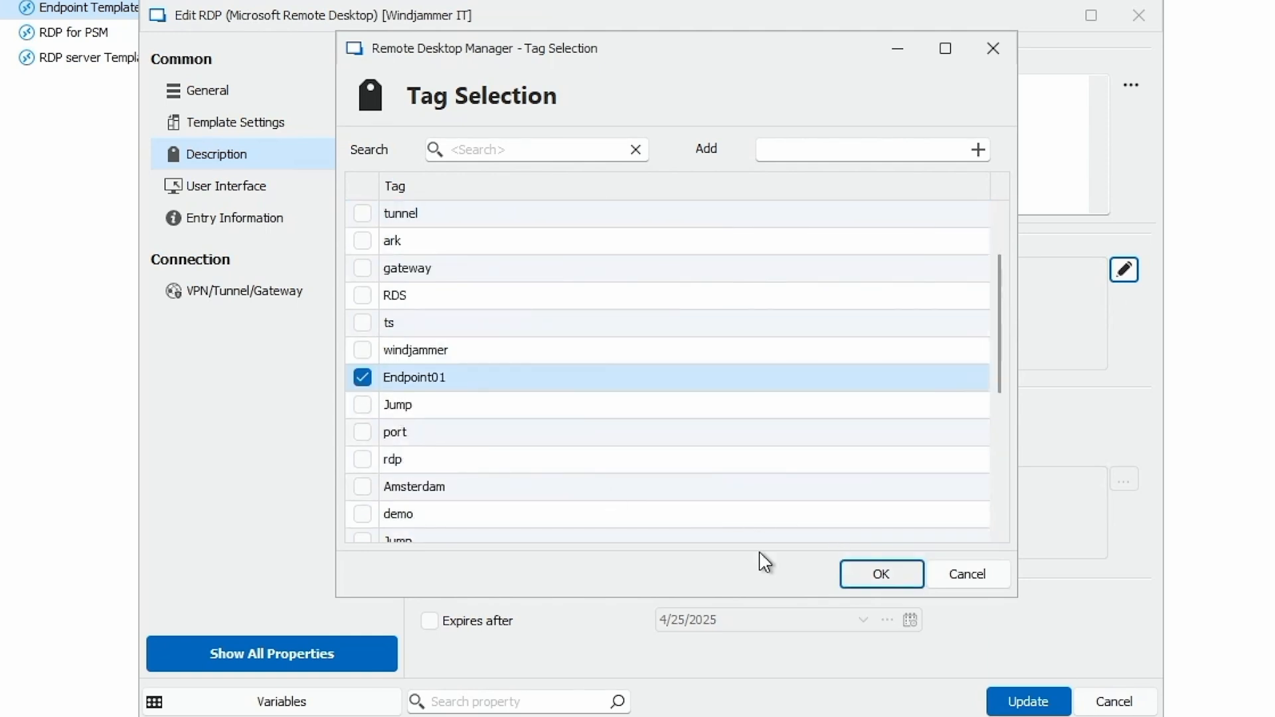
key(Return)
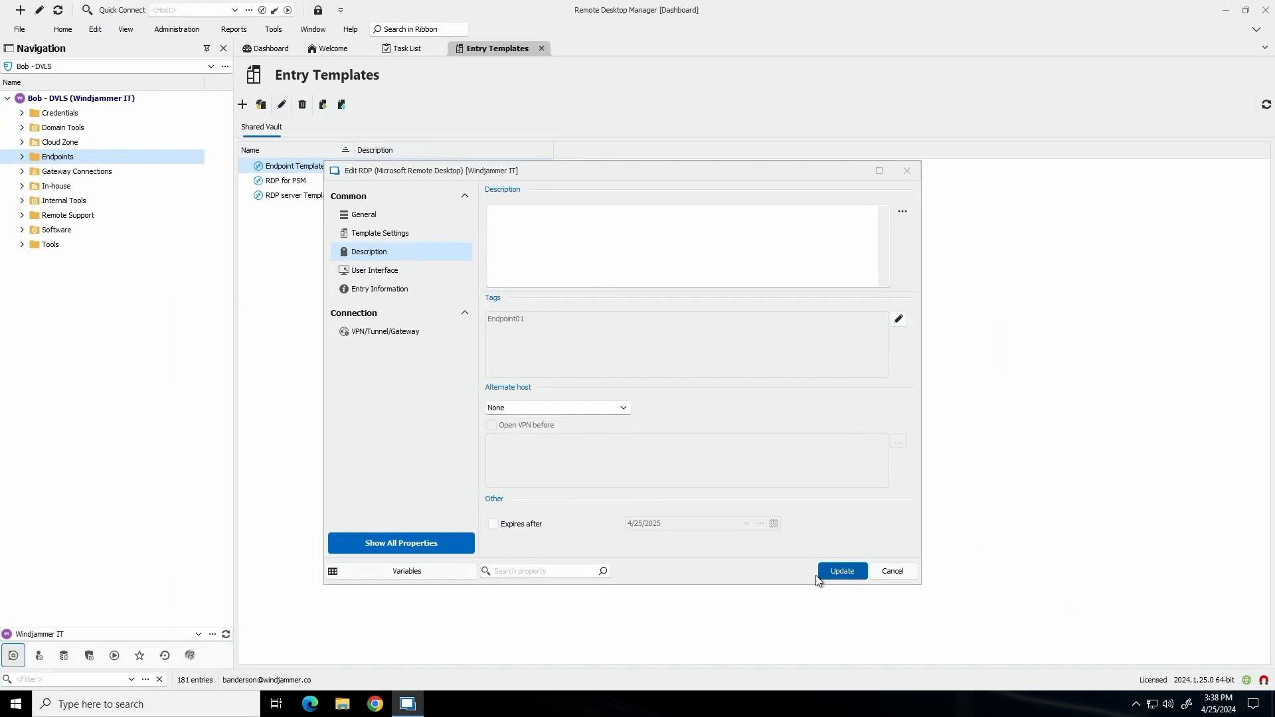
click(822, 574)
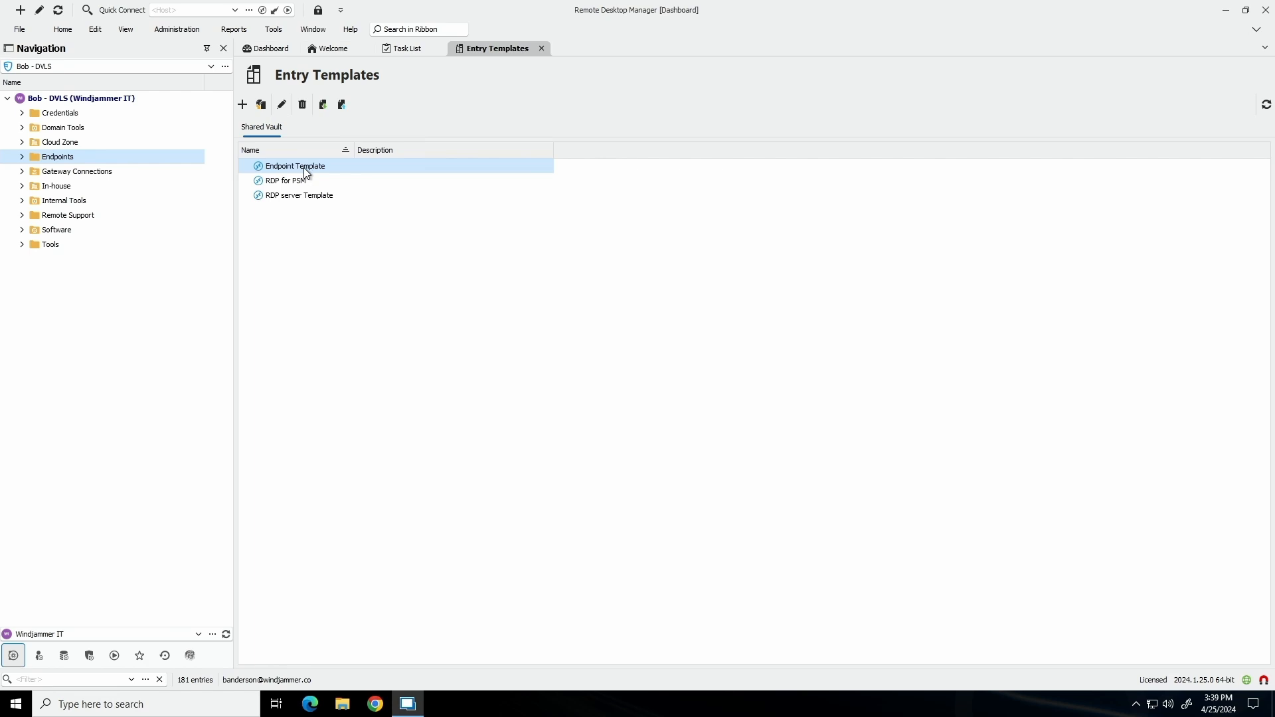